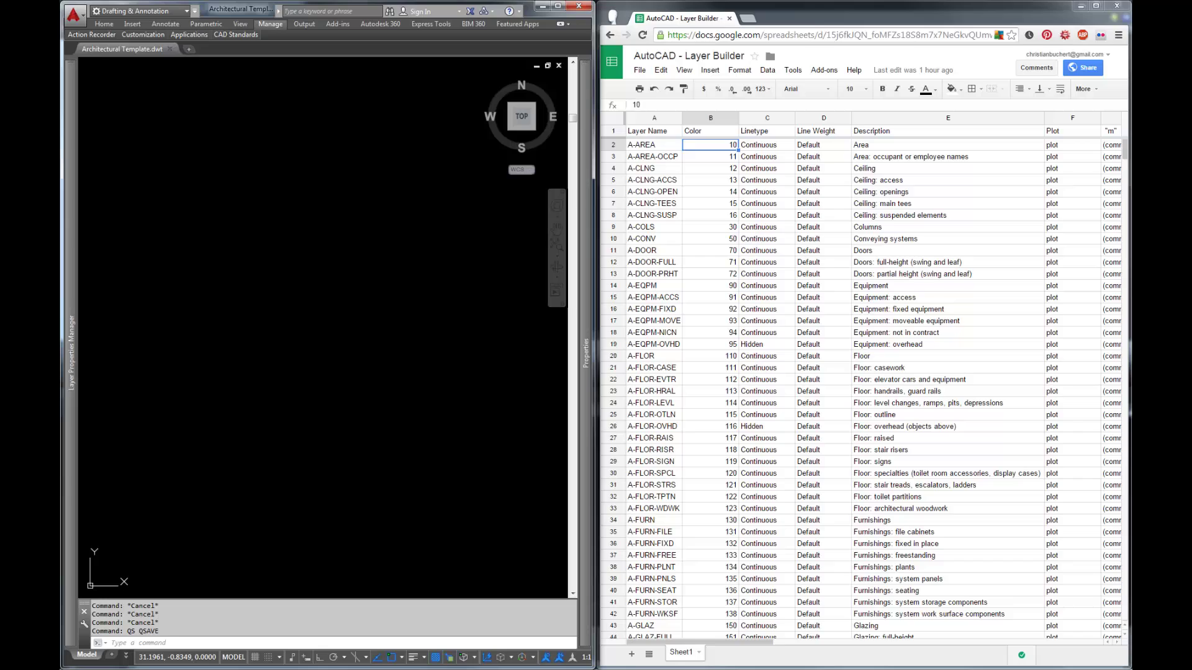
Step: Expand the Layer Properties Manager to show all 67 layers and their colours beside the spreadsheet
click(844, 216)
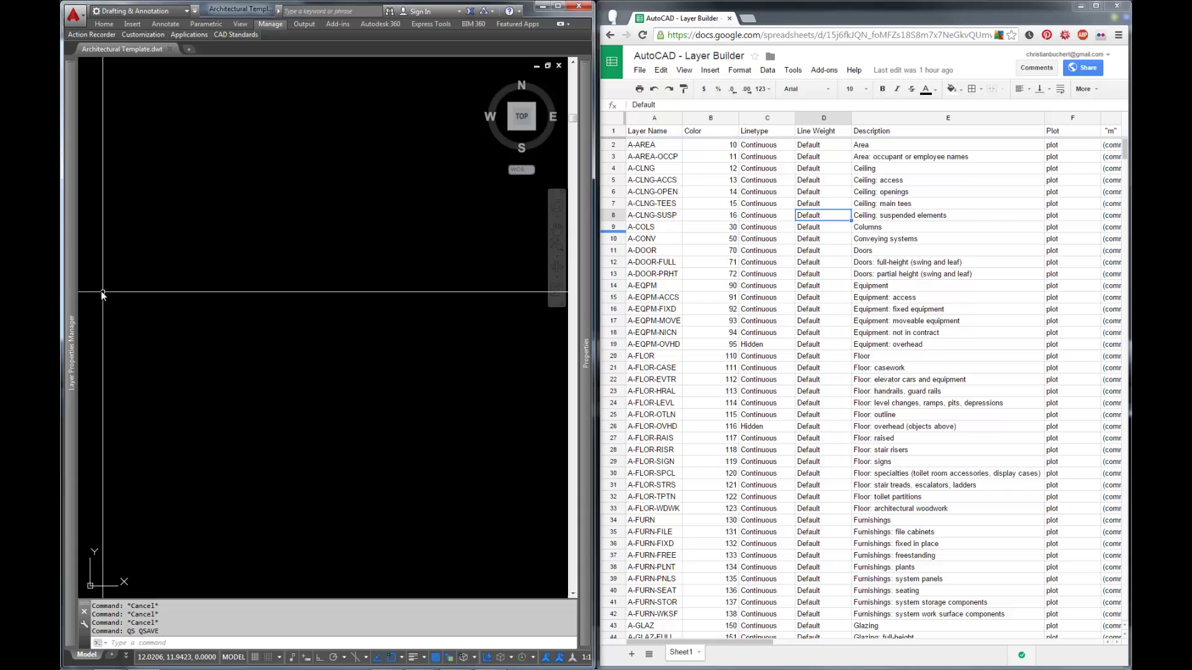
mouse_move(77, 271)
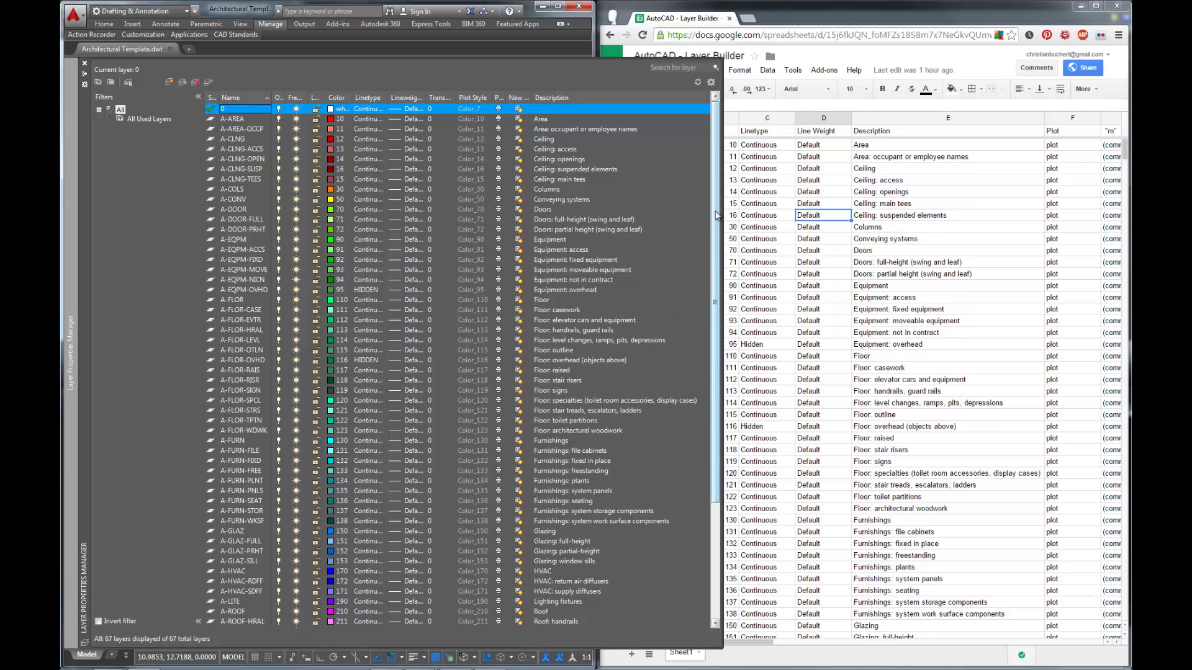
Step: Inspect A-AREA's colour in True Color and Index Color views, cancel unchanged, and collapse the palette
scroll(706, 303, down, 3)
scroll(706, 303, up, 3)
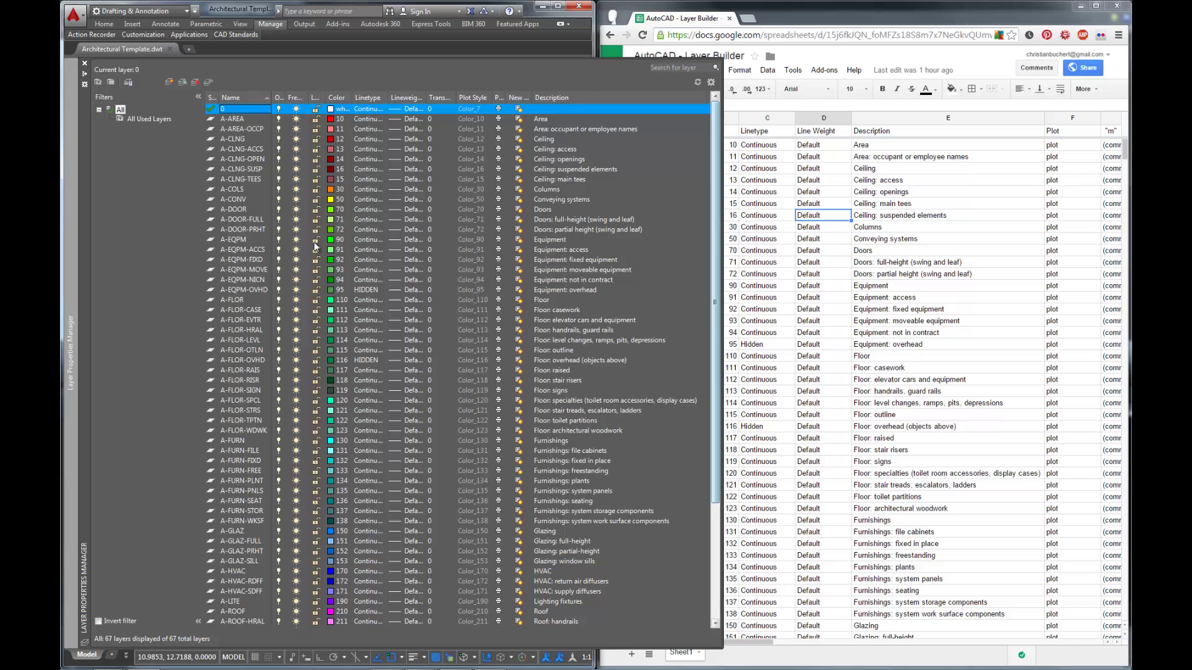
click(339, 119)
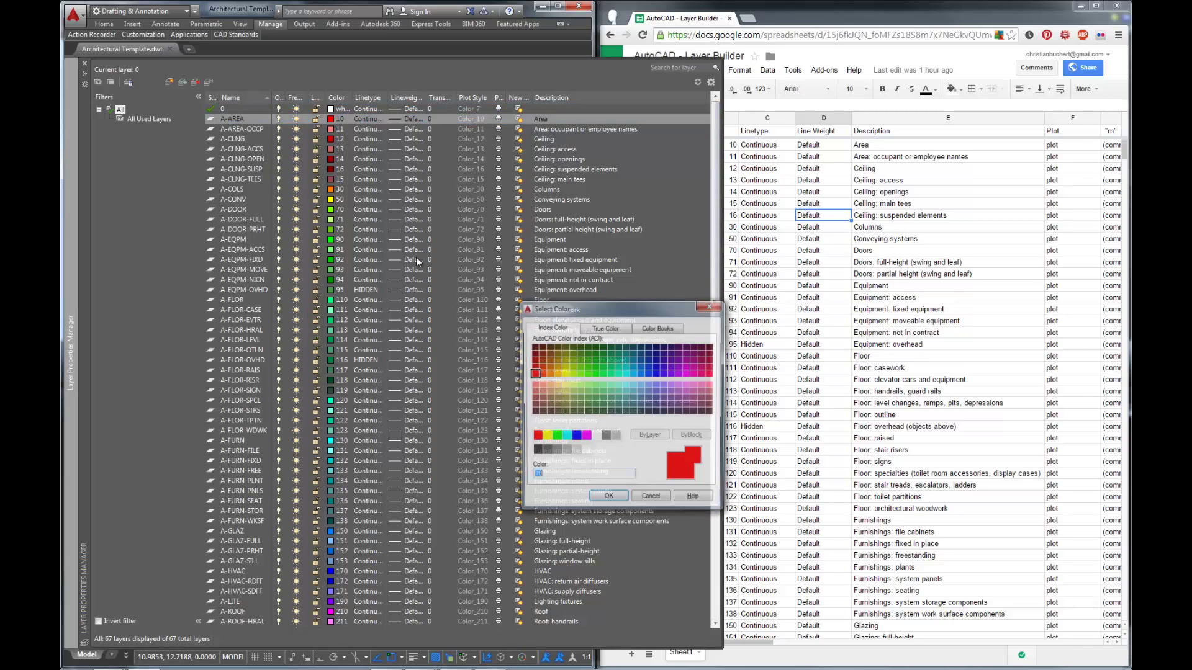
click(602, 328)
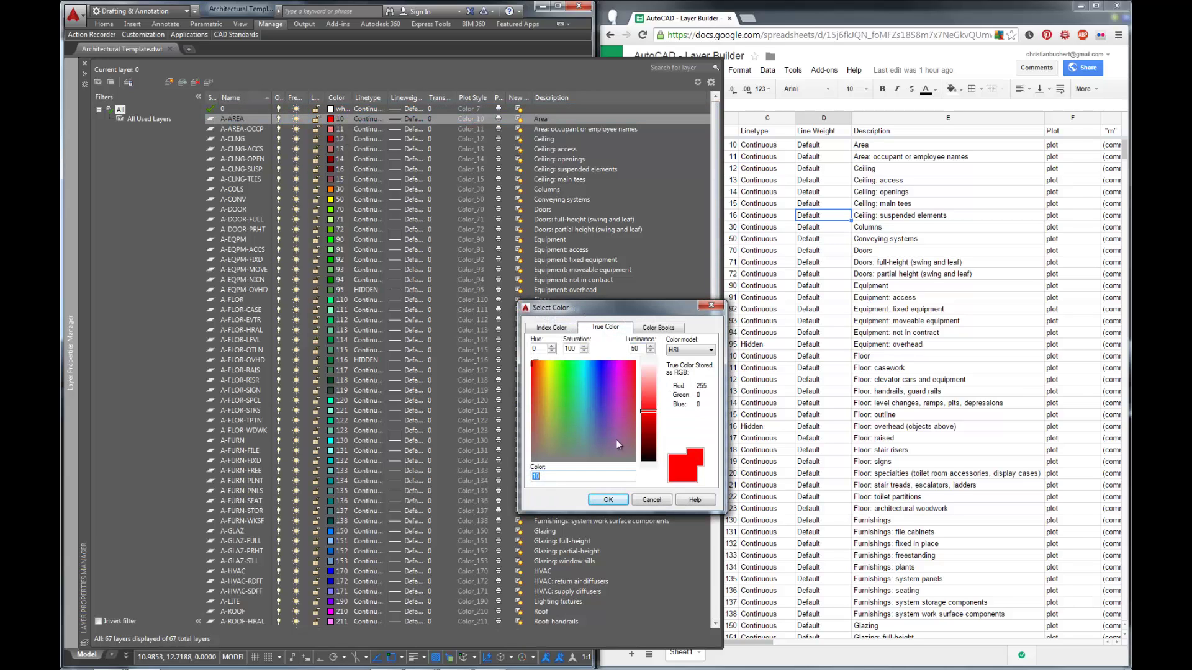
click(552, 328)
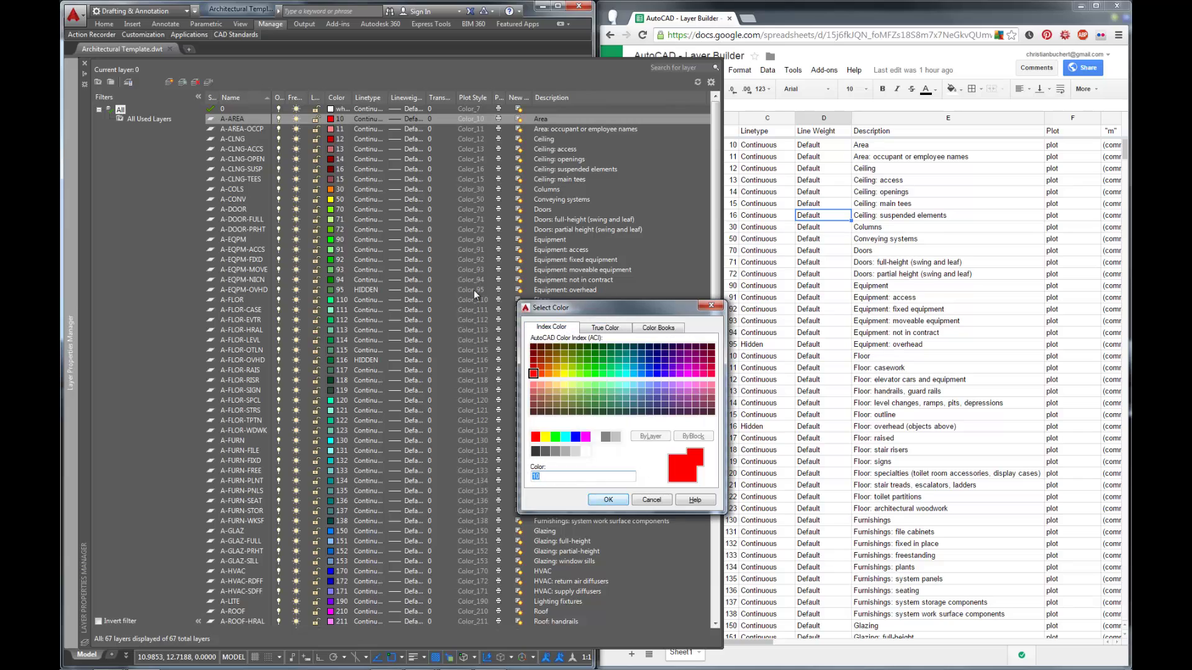
click(650, 501)
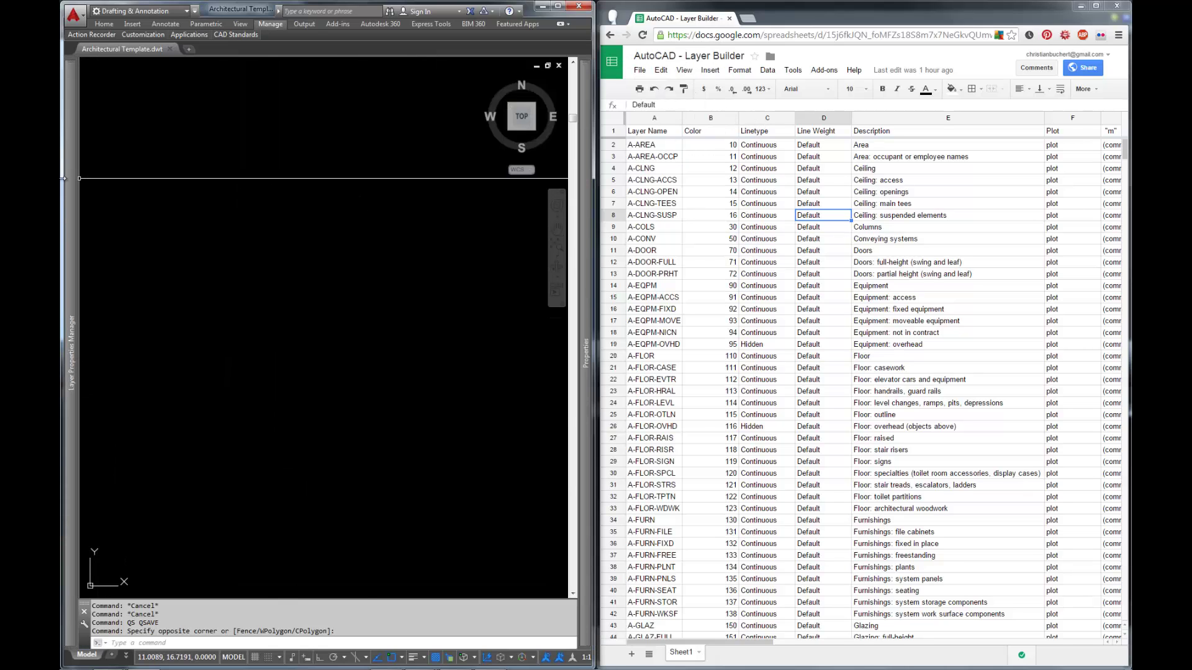
mouse_move(66, 174)
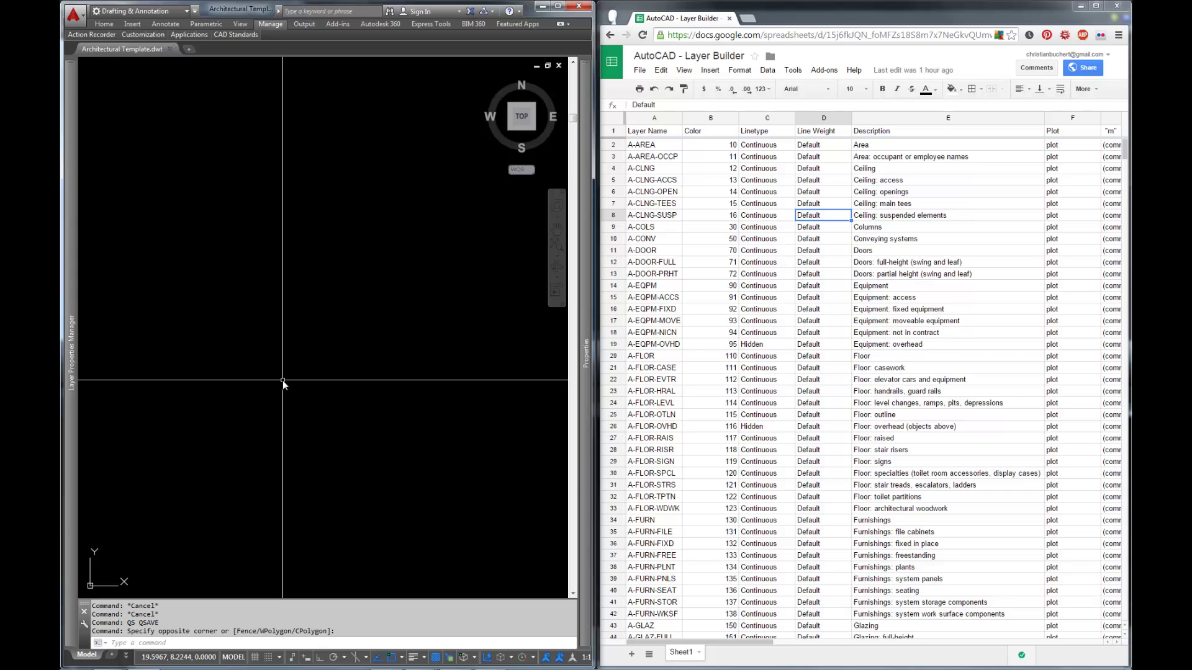
Step: In the Plot dialog's expanded options, keep Architectural Template - B&W.ctb and open it in the editor
key(ctrl+p)
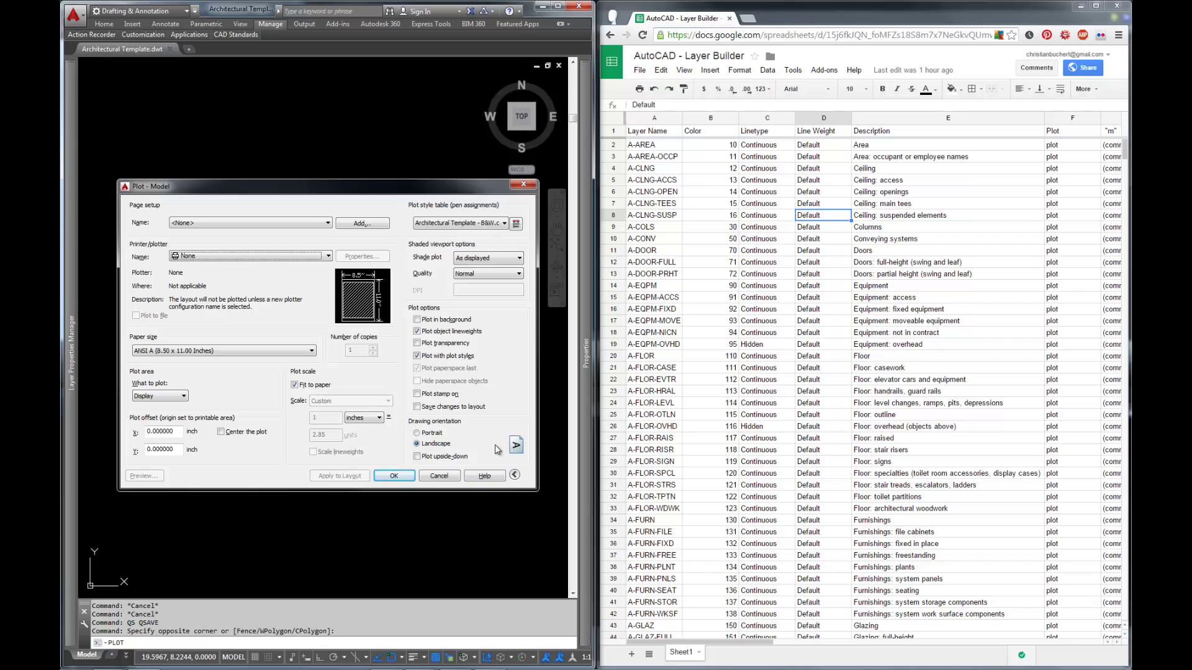
click(514, 475)
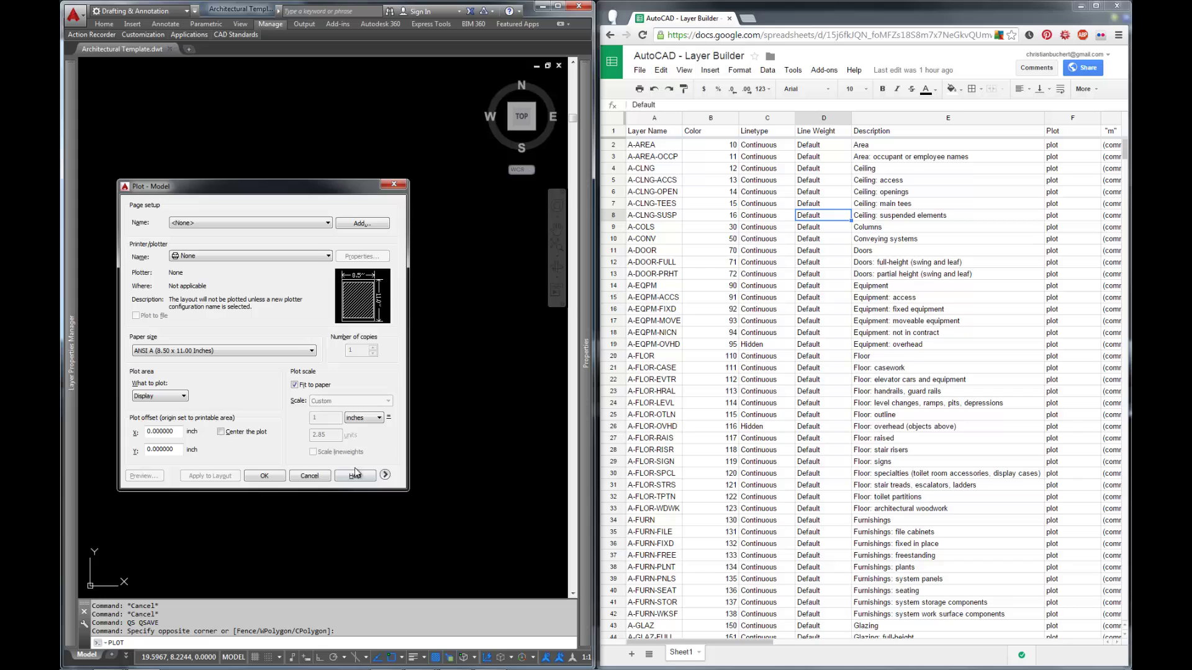
click(385, 475)
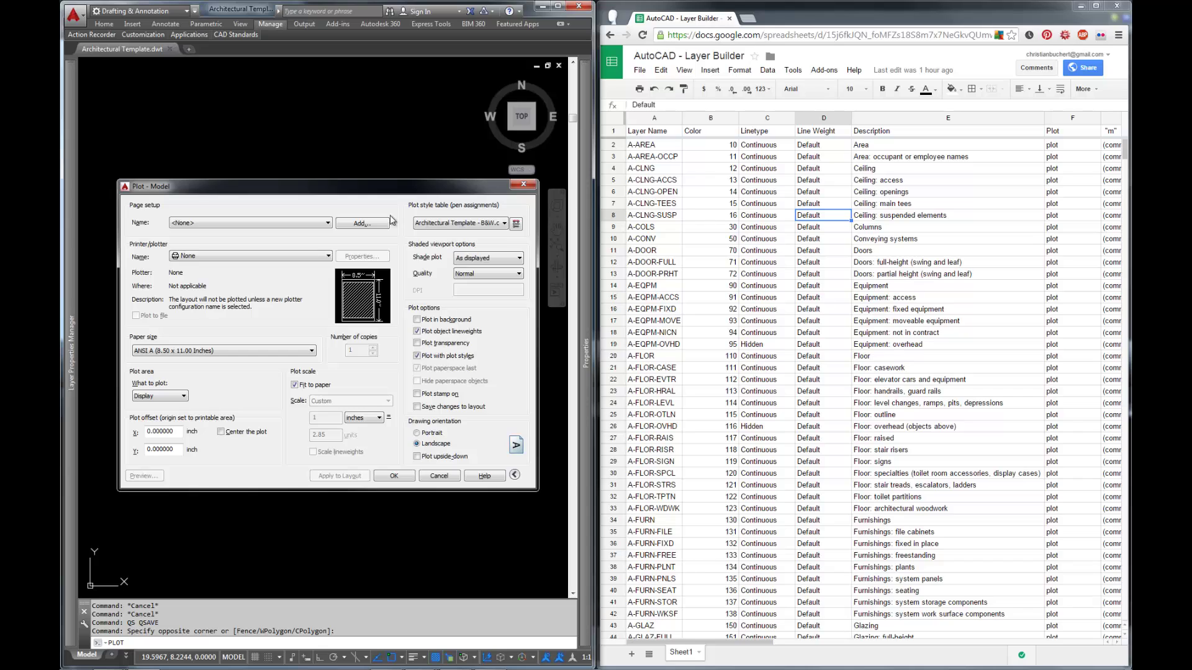
click(499, 225)
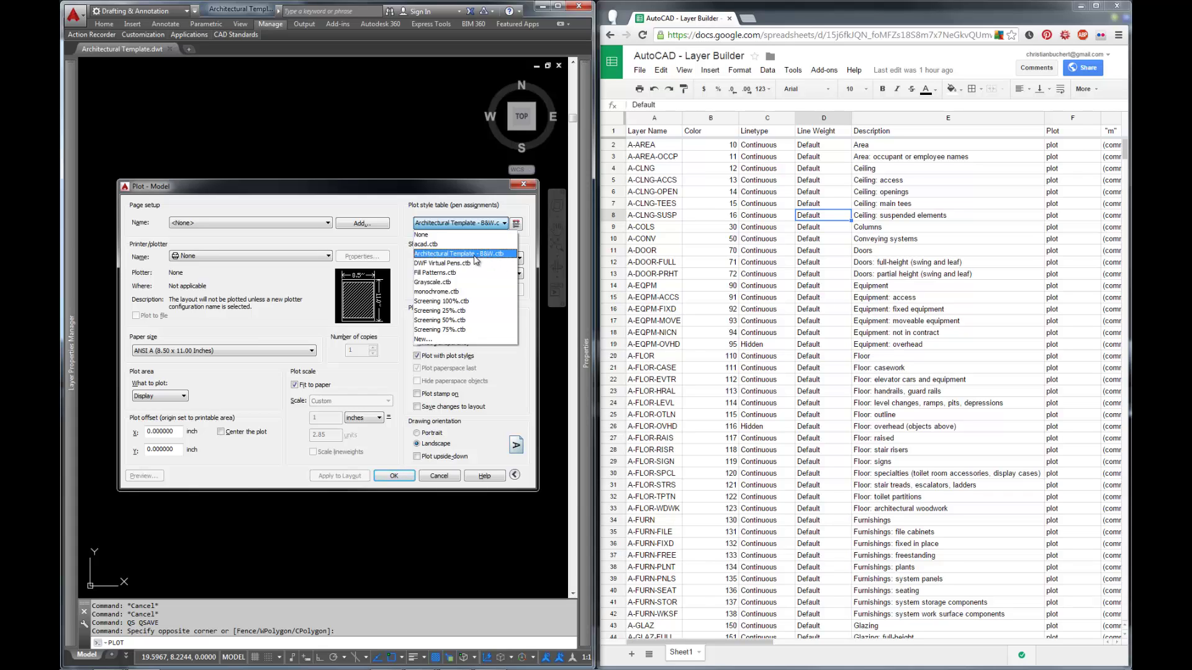
click(517, 224)
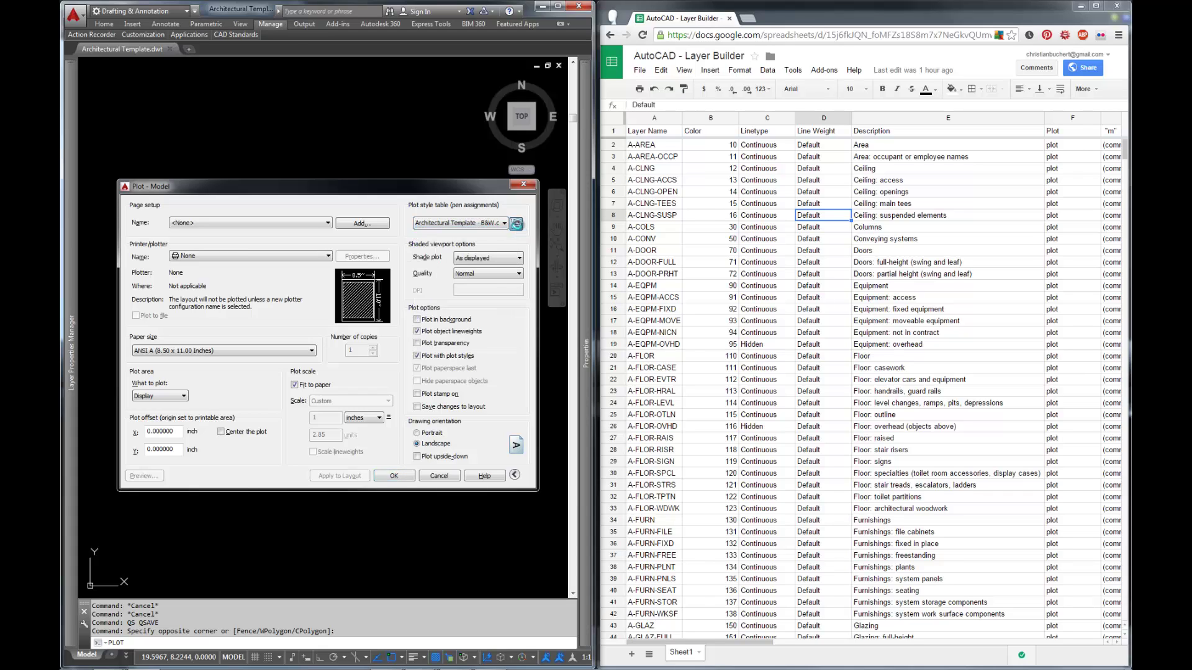
click(516, 224)
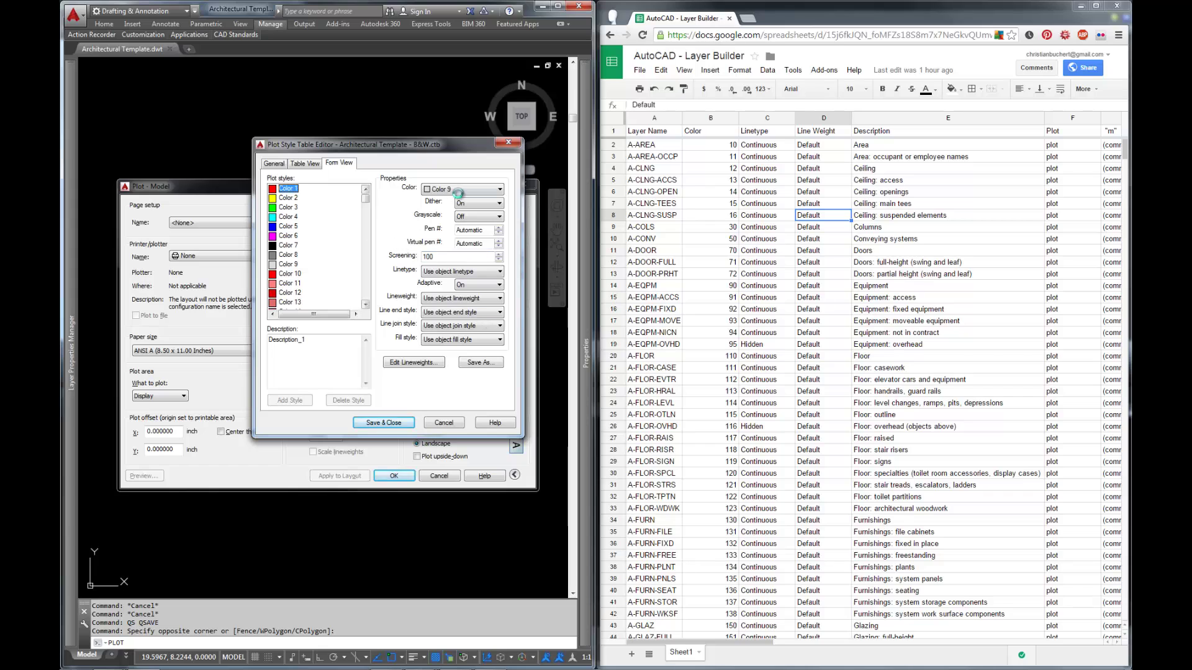
Step: Close that editor and start a new plot style table from scratch named 'Architectural - B&W'
click(444, 422)
click(460, 224)
click(460, 337)
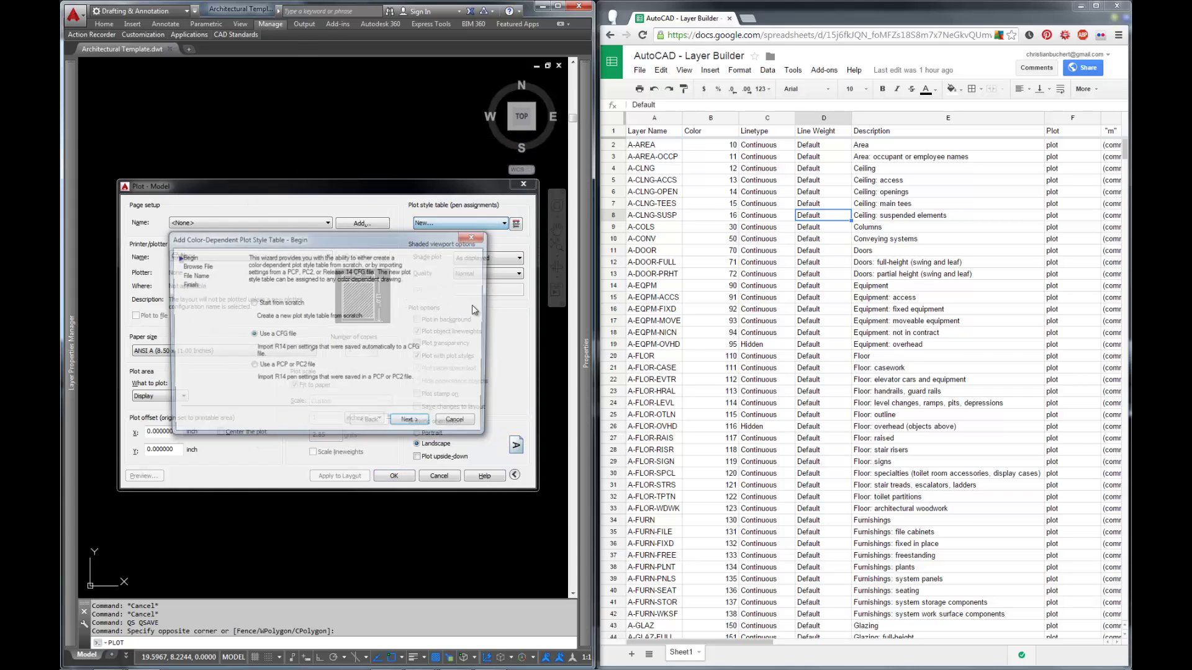
click(412, 425)
text(Archite)
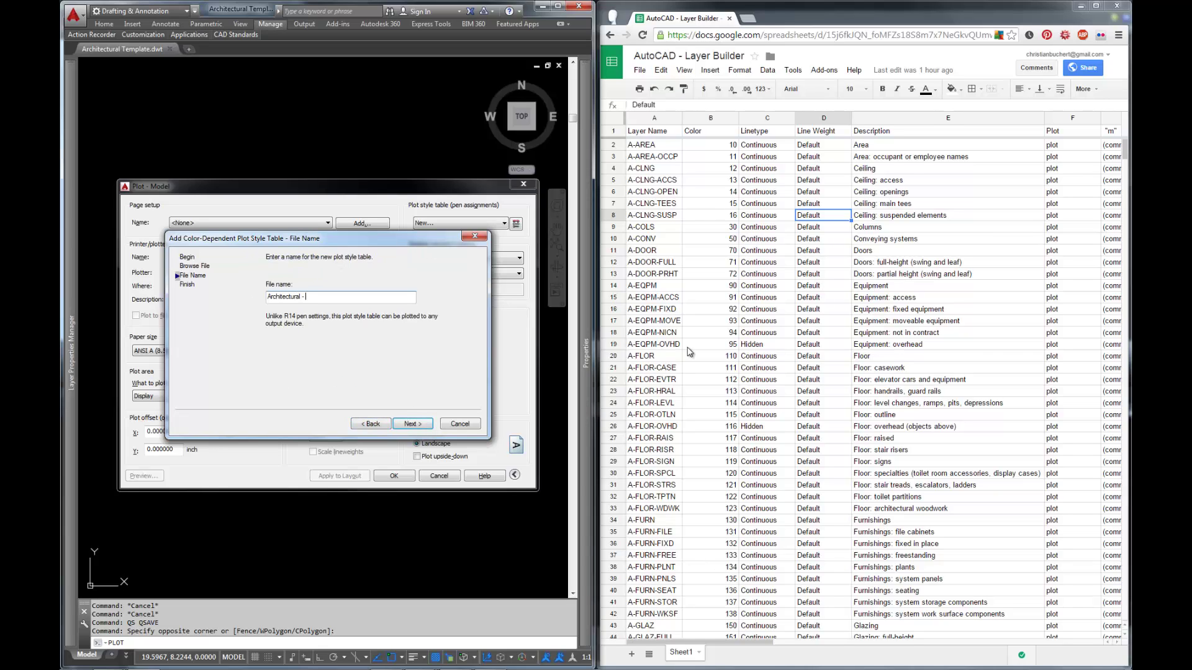
text(ctural - B&W)
key(Return)
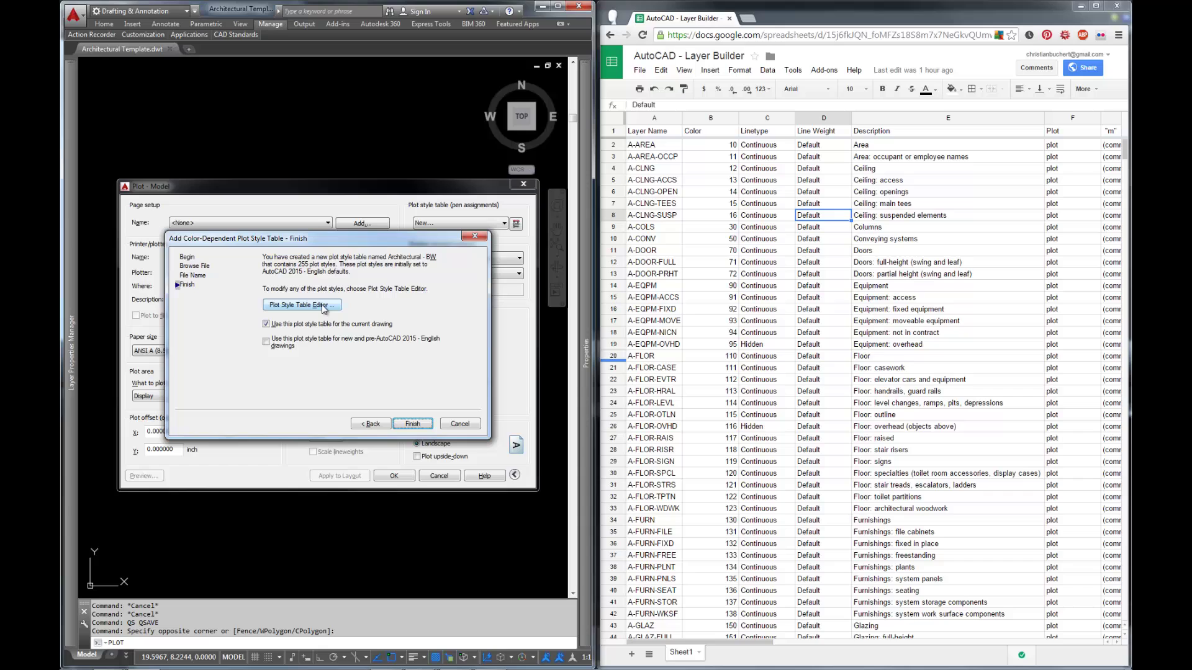
Step: Open the new Architectural - B&W table in the Plot Style Table Editor from the wizard's Finish page
click(301, 305)
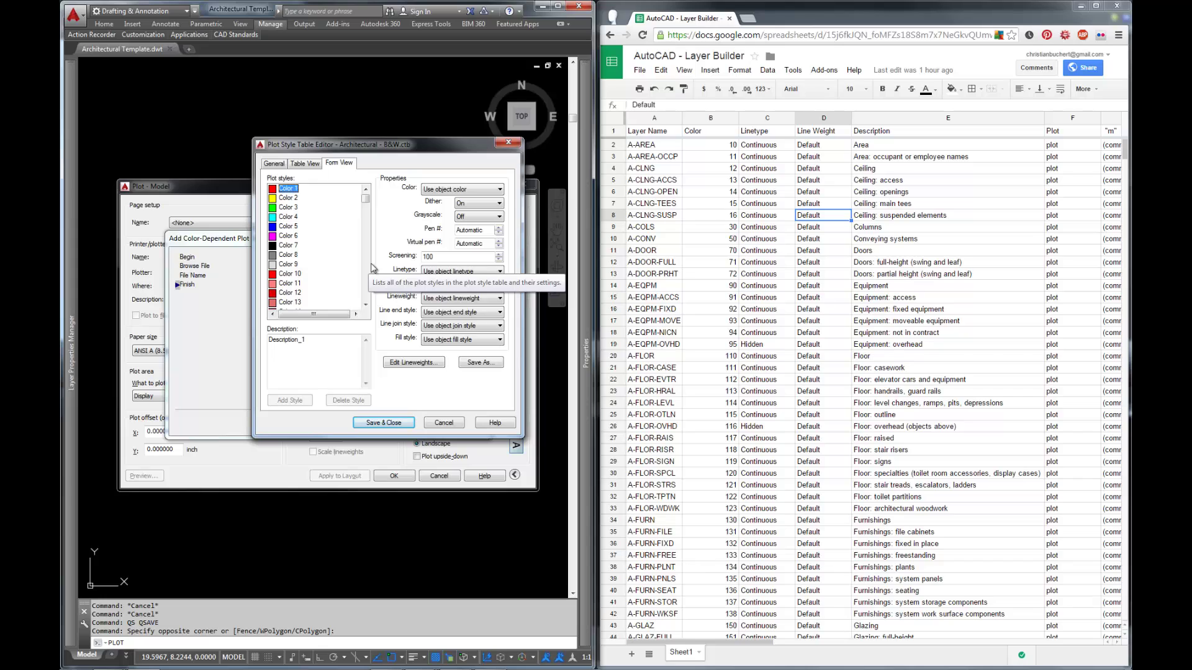
Step: Look up A-AREA's colour 10 in the sheet and review the Color 10 style's plot colour options unchanged
click(720, 145)
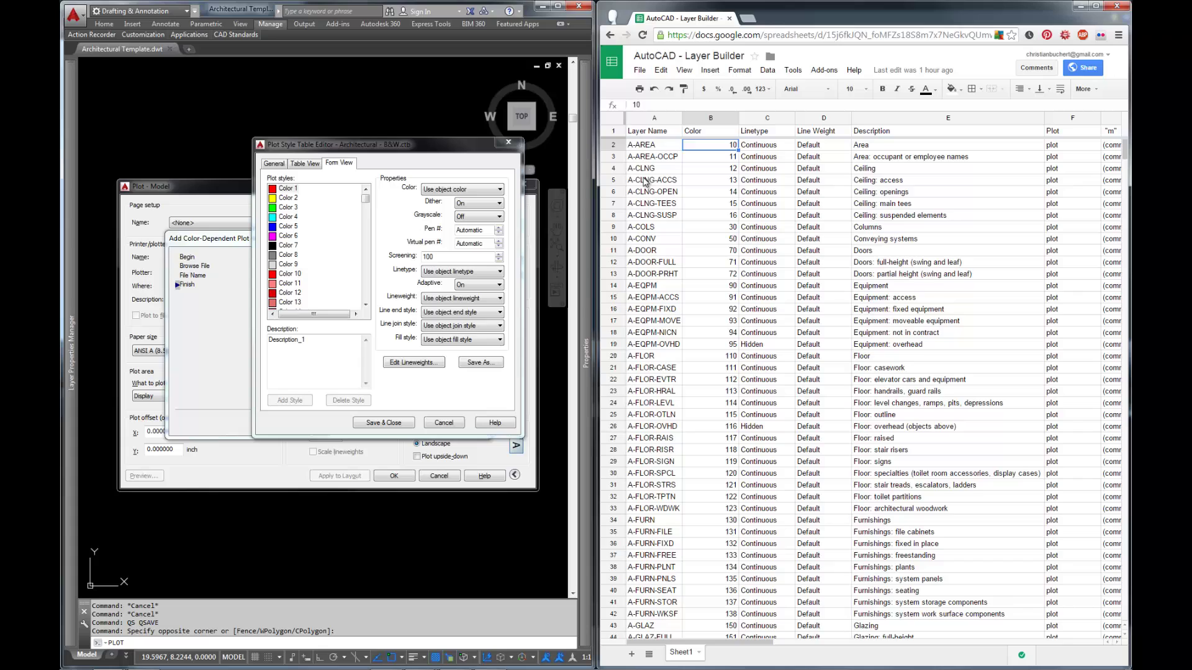
click(297, 284)
click(291, 274)
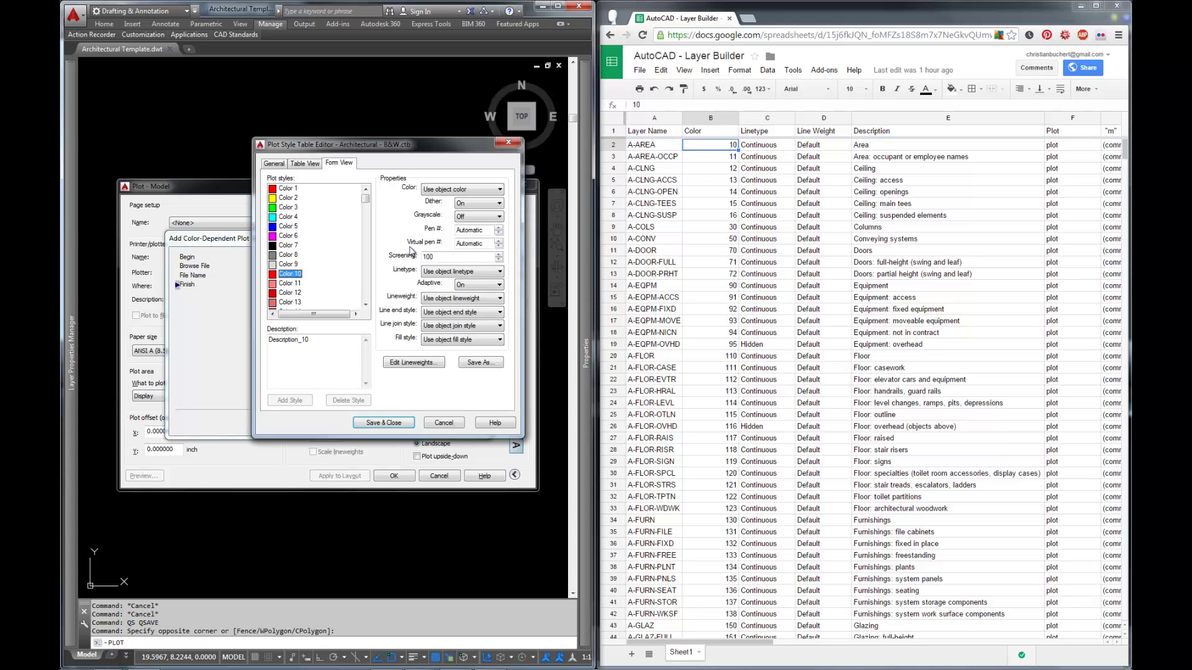
click(483, 189)
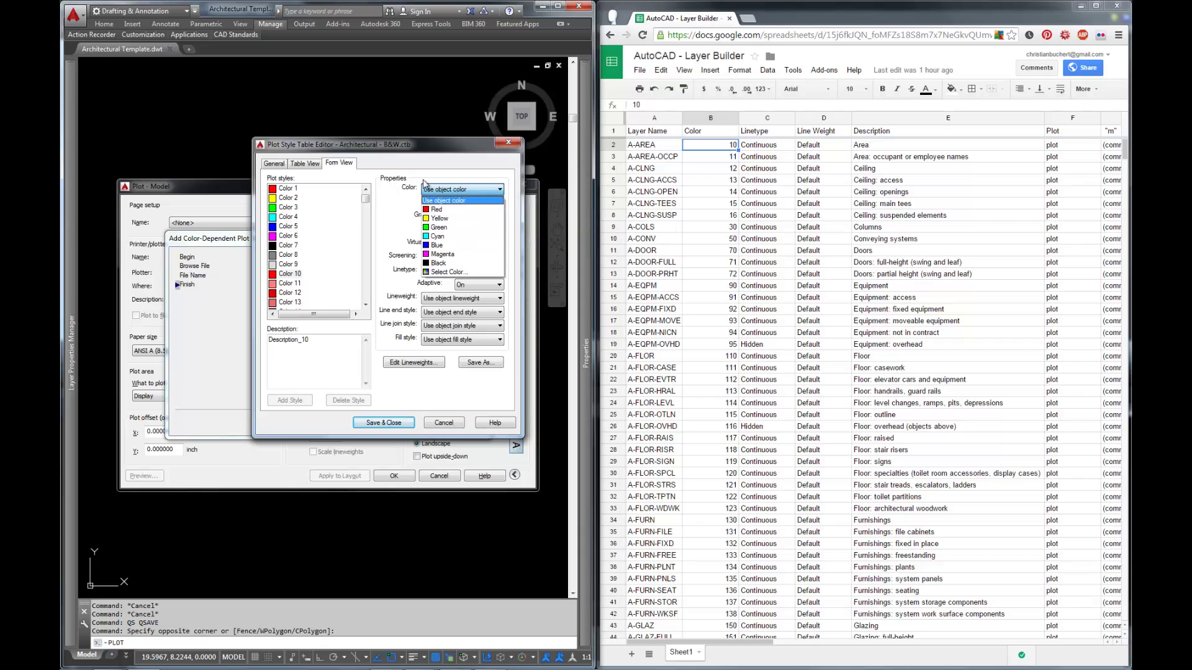
click(414, 216)
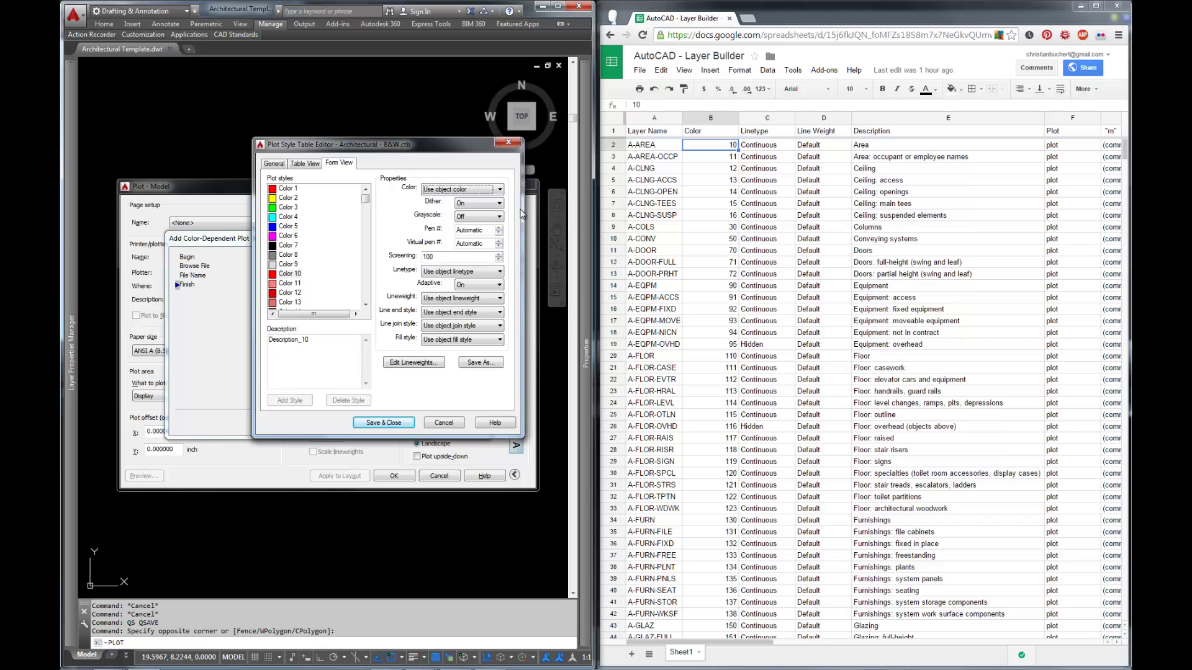
click(501, 189)
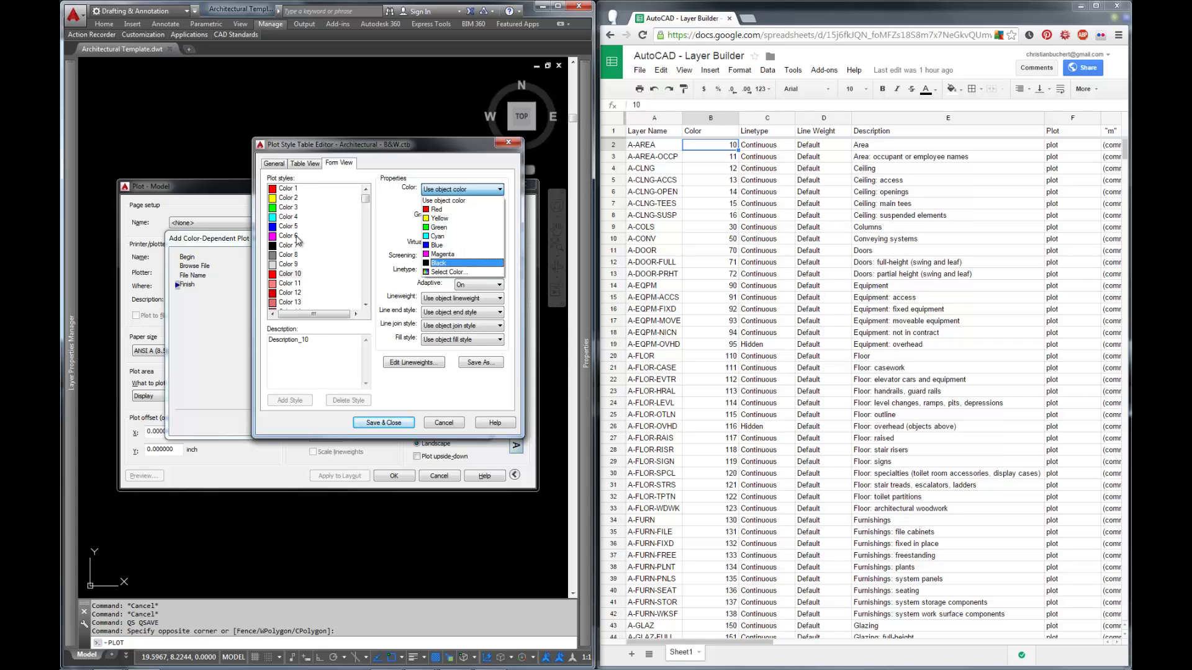
click(278, 260)
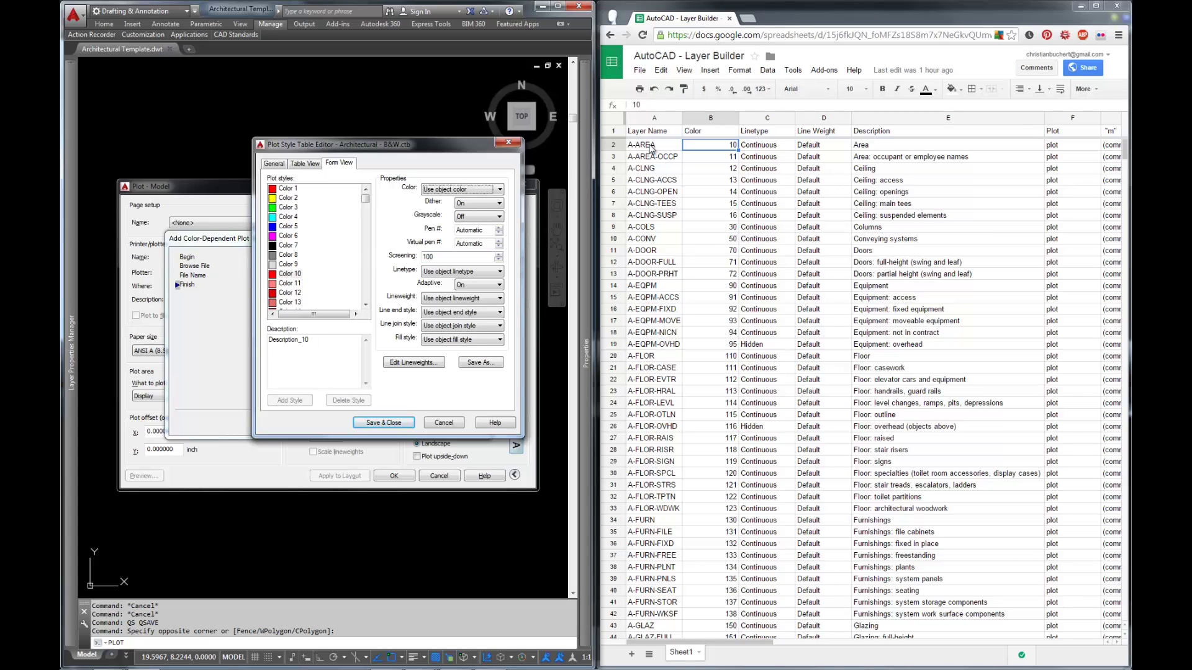
click(289, 274)
Step: Set the Color 10 plot style to plot as index colour 8
click(476, 189)
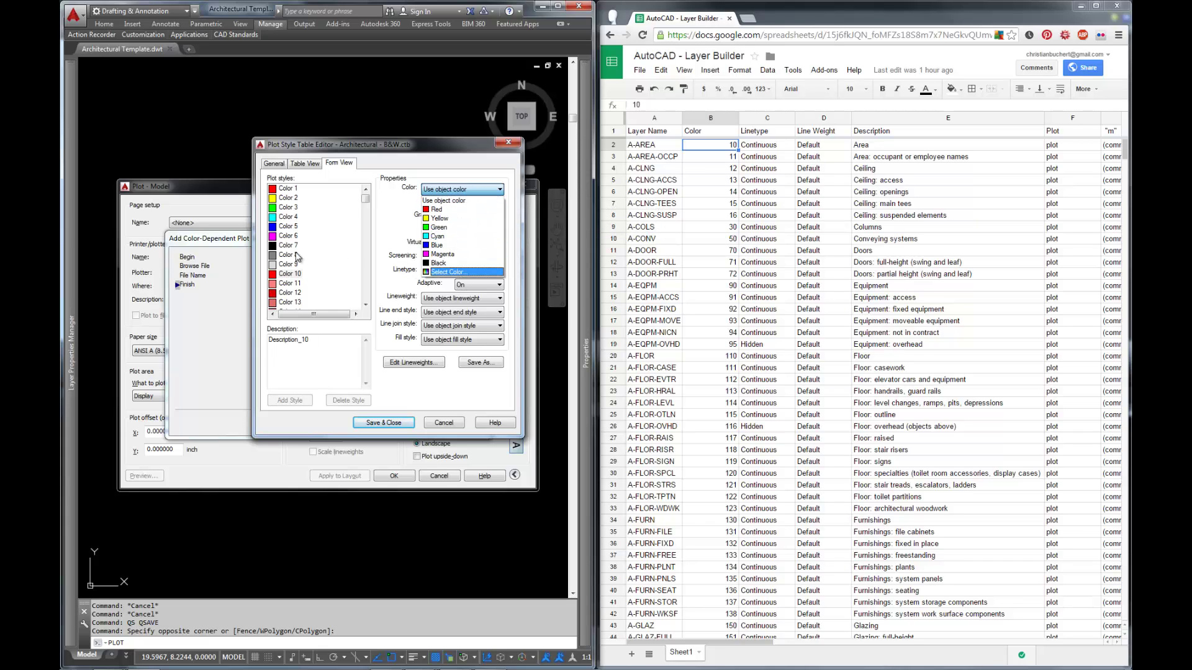
click(437, 274)
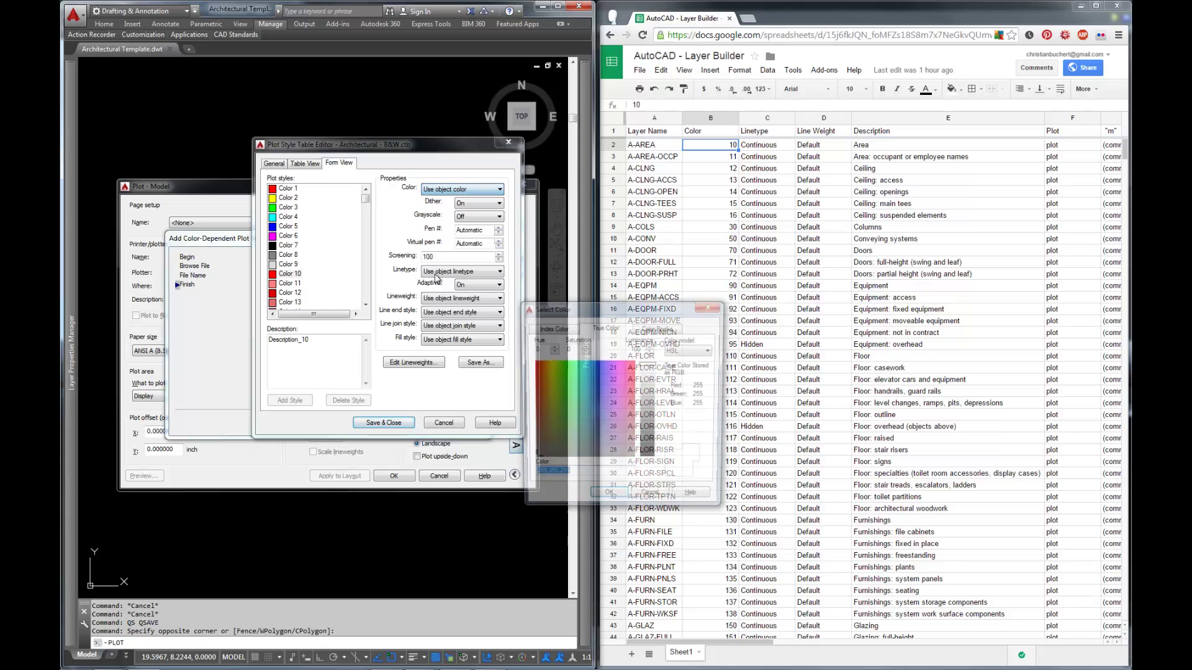
click(554, 328)
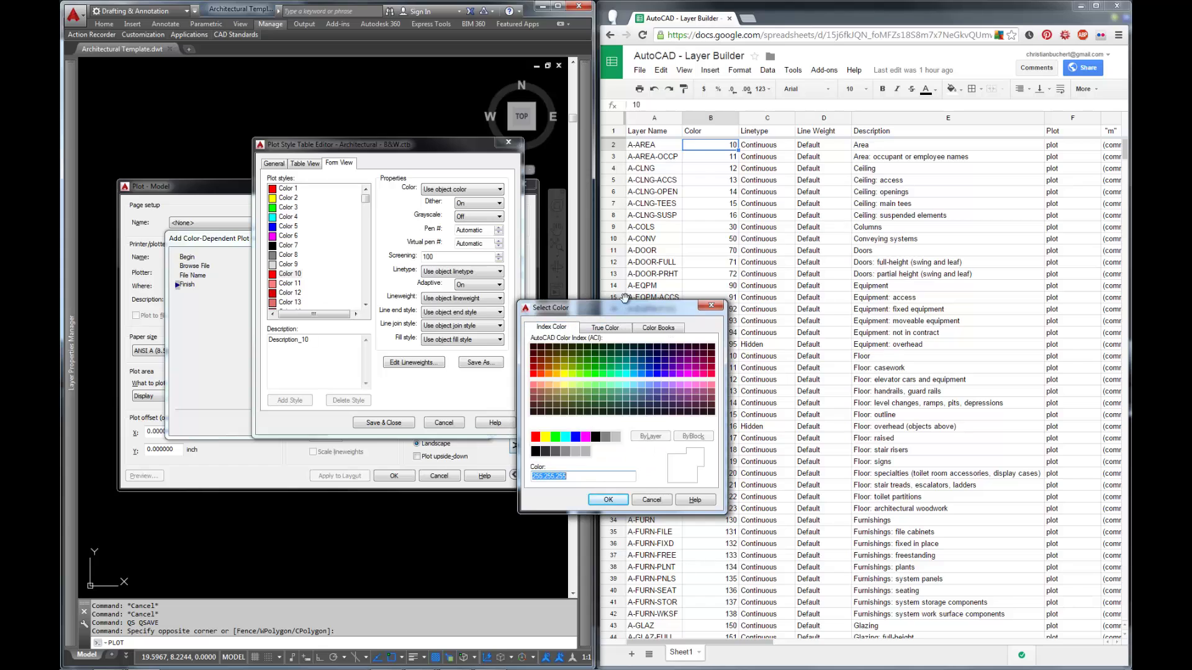
text(8)
key(Return)
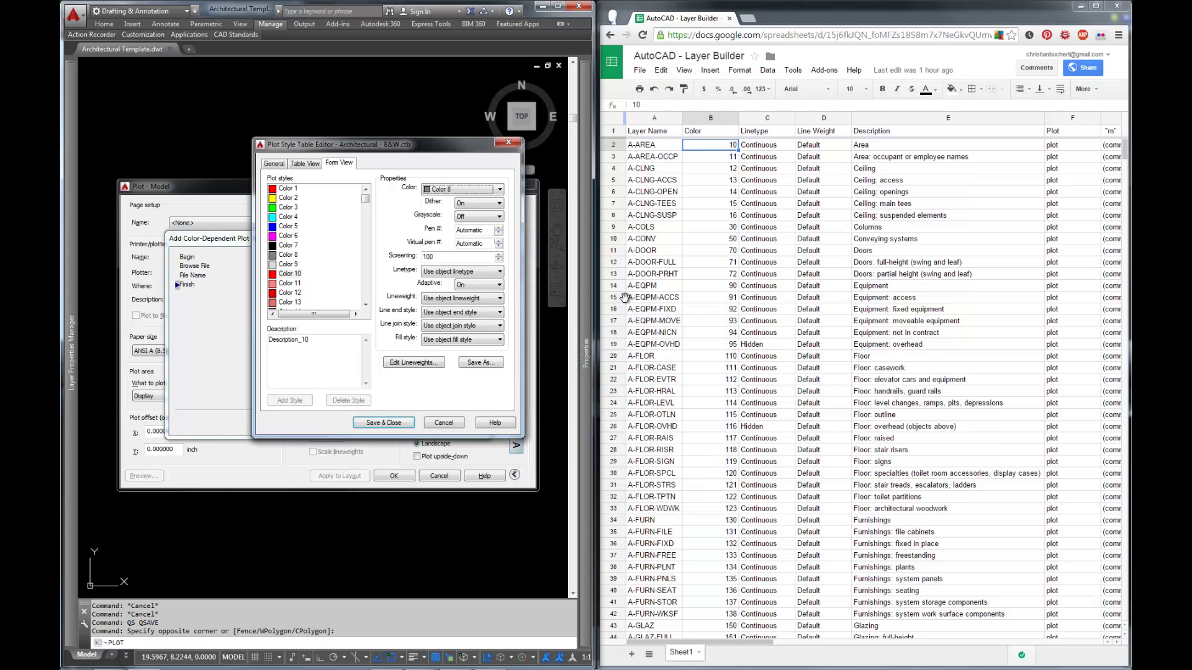
Step: Make the Color 11 plot style also plot as Color 8
click(290, 276)
click(290, 284)
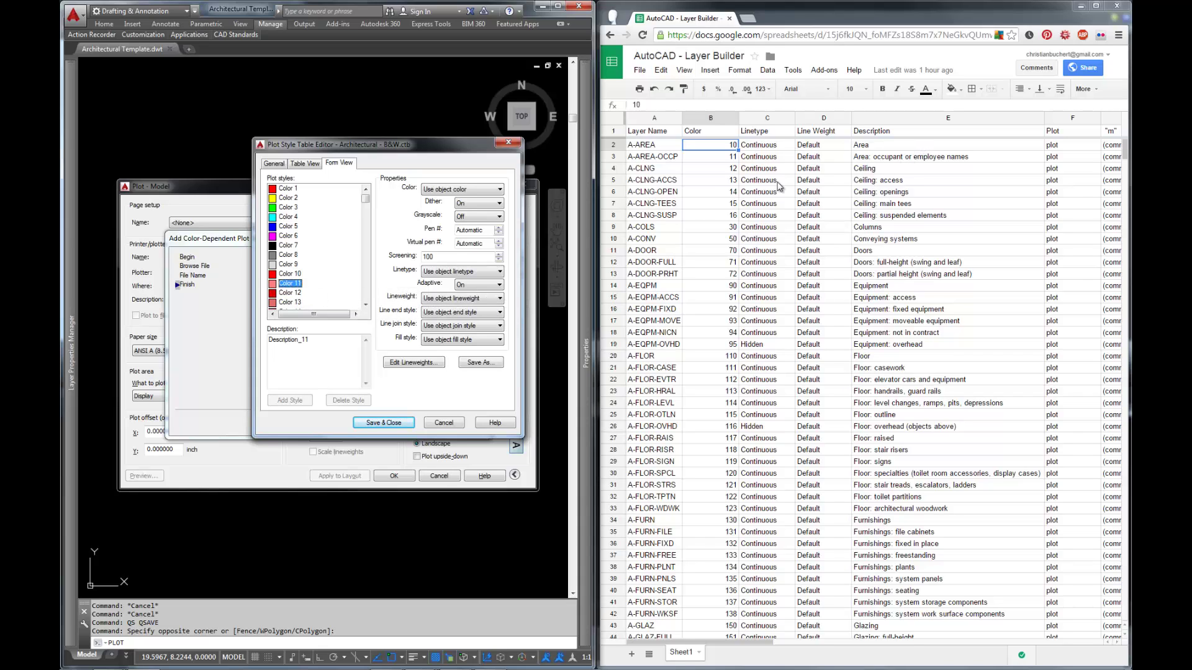
click(472, 189)
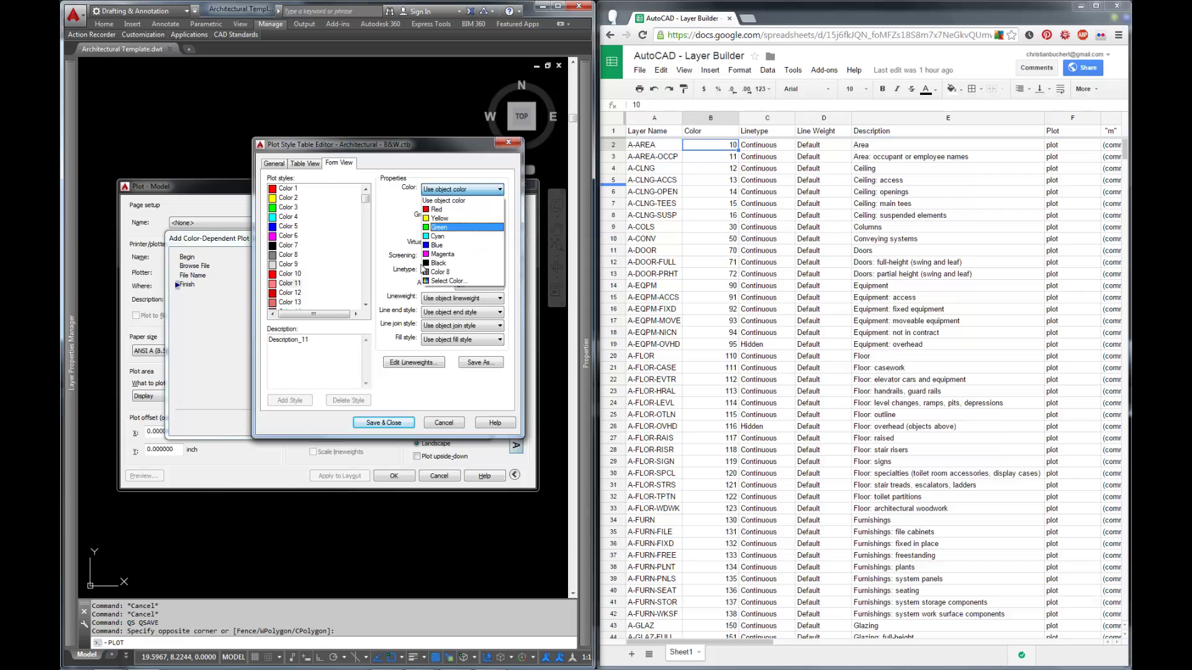
click(443, 272)
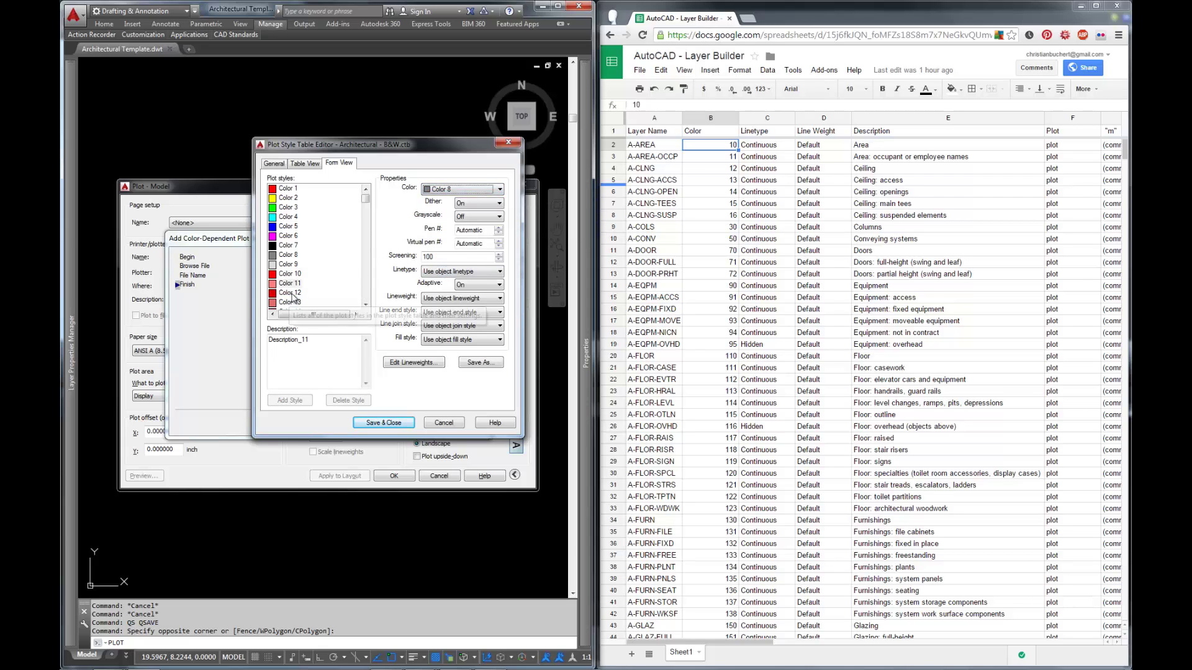
Step: Check the Ceiling layer's colour, then set the Color 12 plot style to plot as index colour 9
click(714, 170)
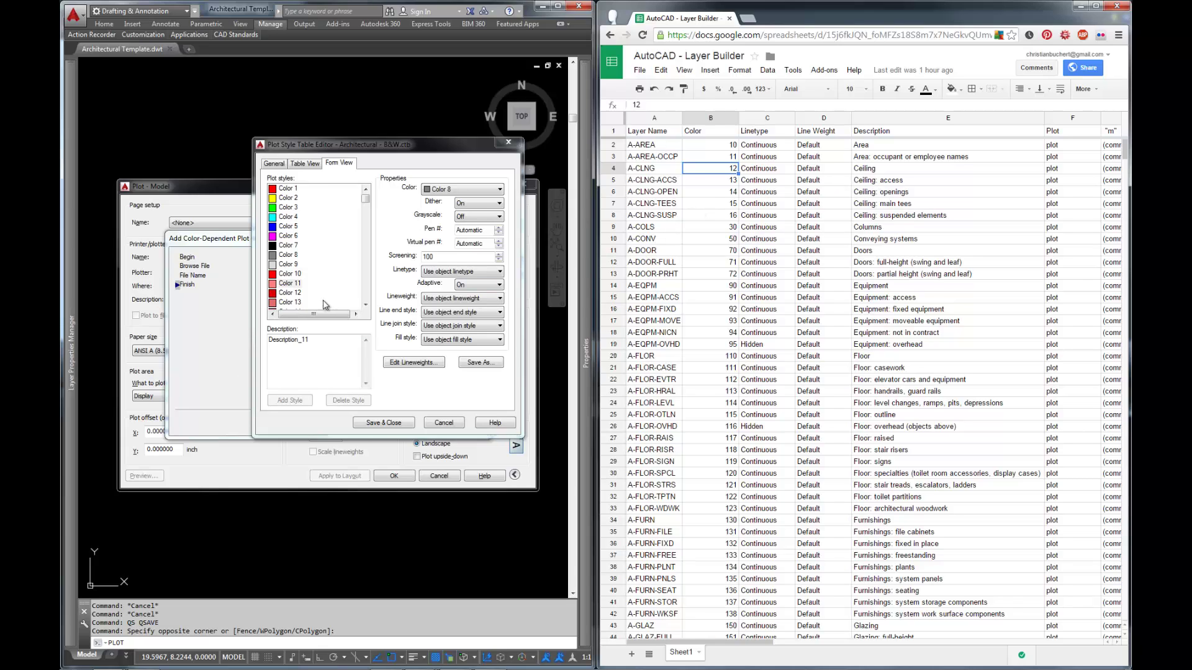
click(289, 293)
click(472, 190)
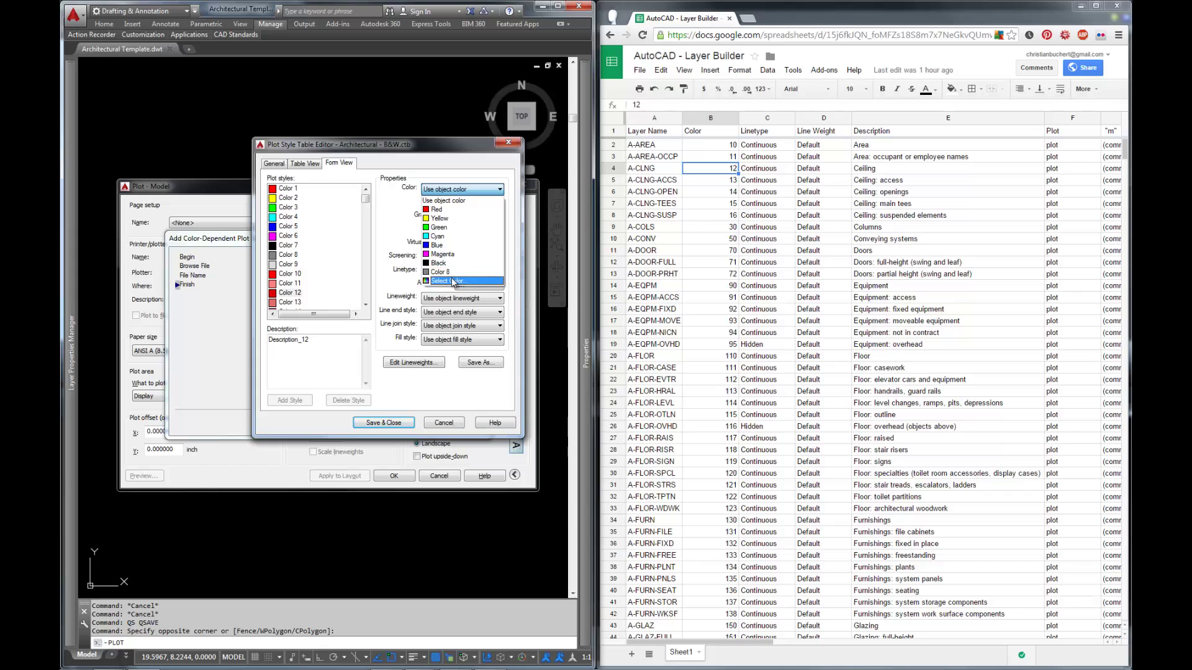
click(447, 281)
click(550, 329)
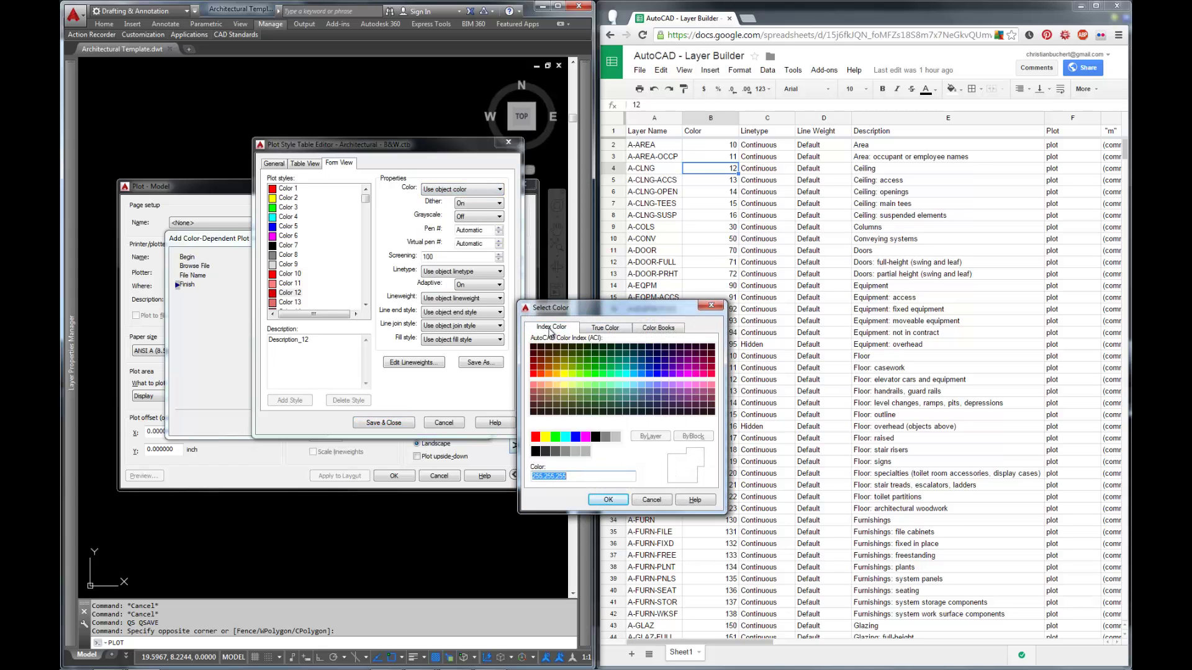
text(9)
key(Return)
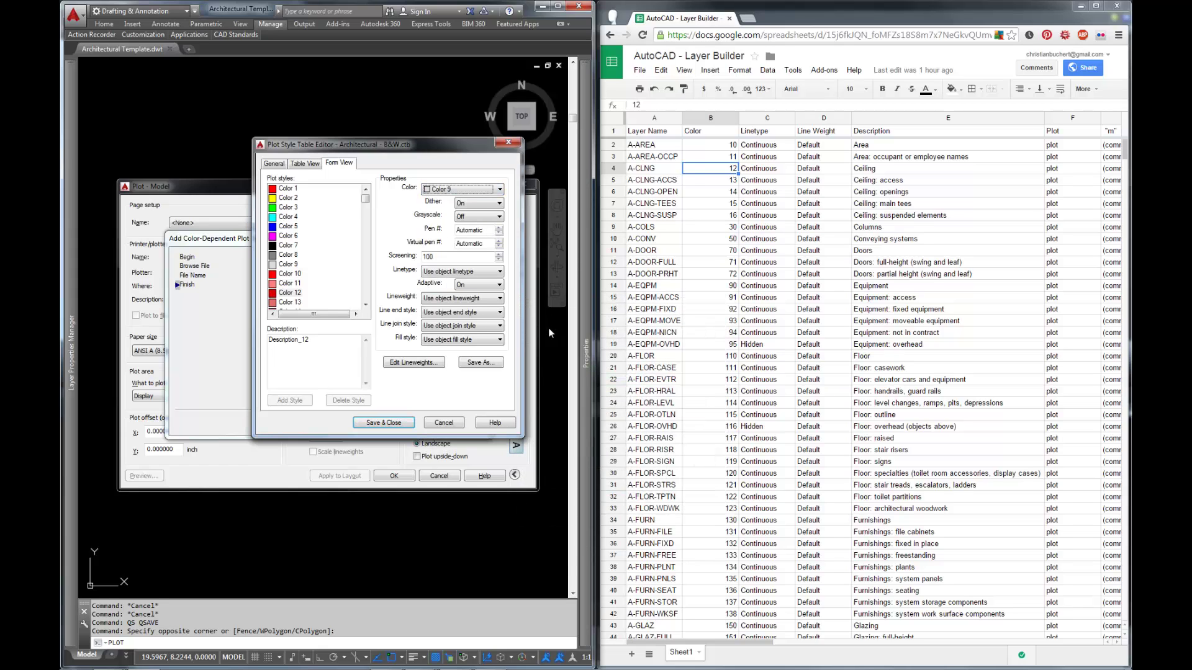
Step: Select Color 13 and Color 14 together and set both to plot as Color 8
click(297, 302)
scroll(309, 288, down, 1)
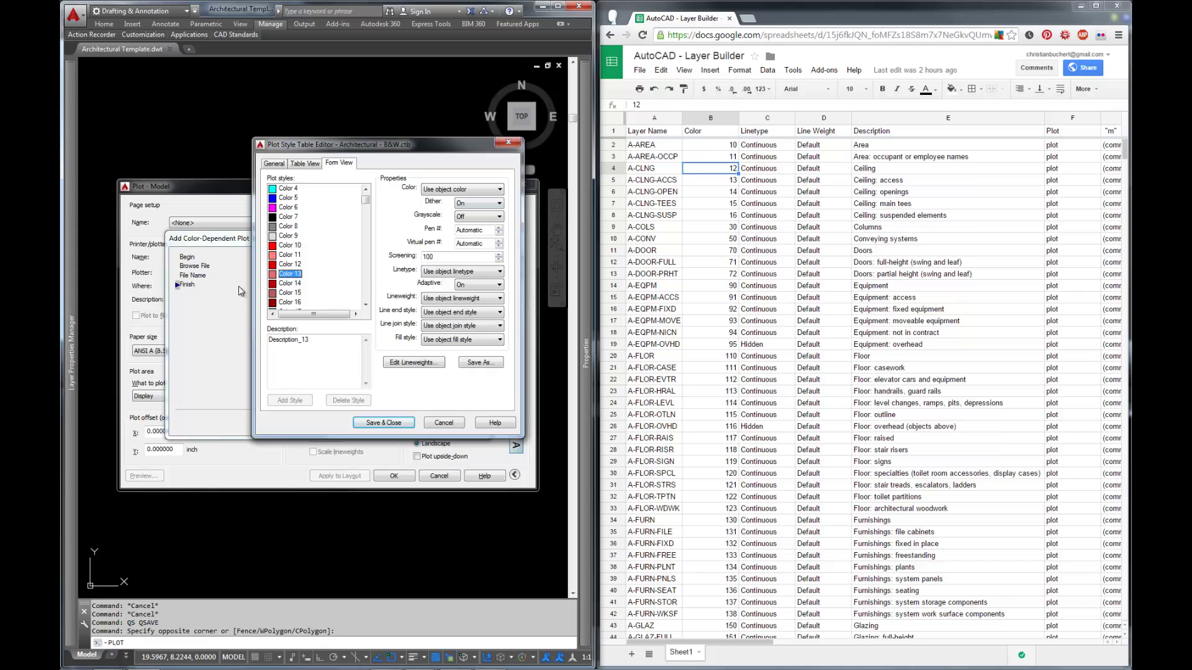
shift+click(296, 284)
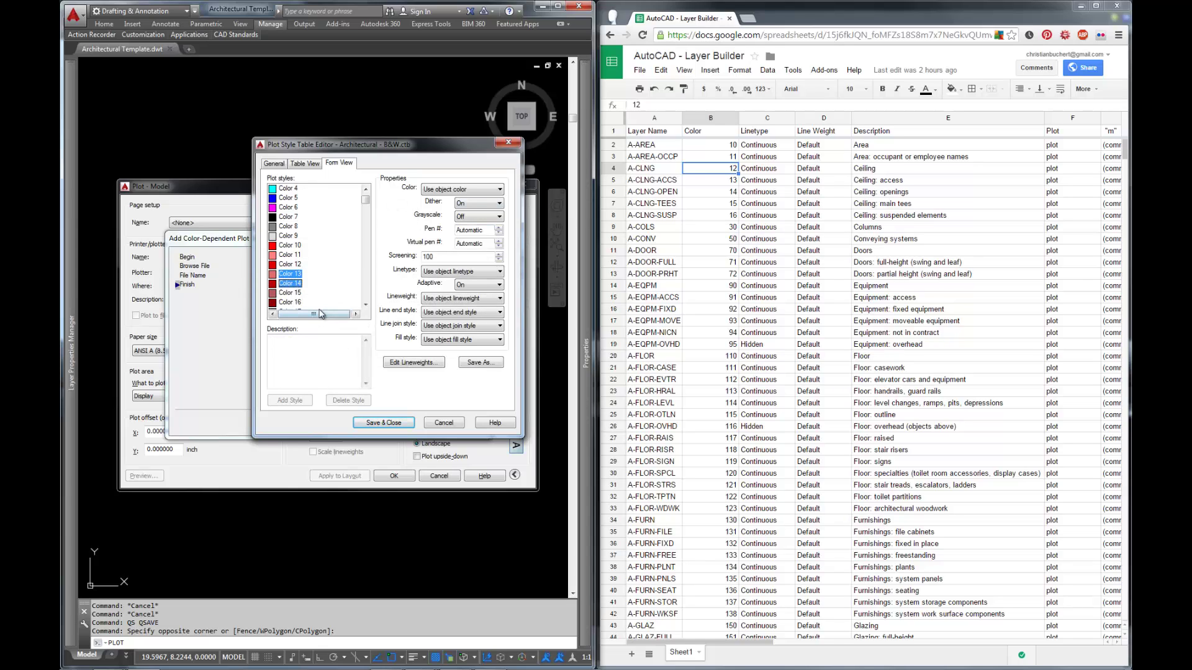
click(479, 192)
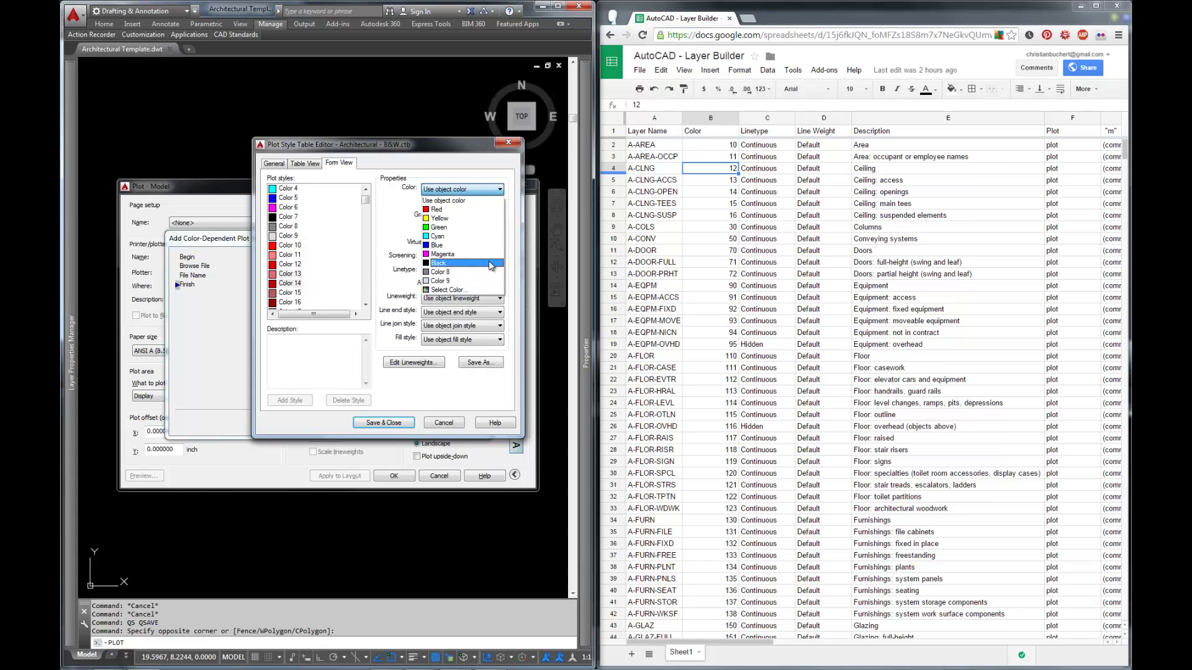
click(451, 274)
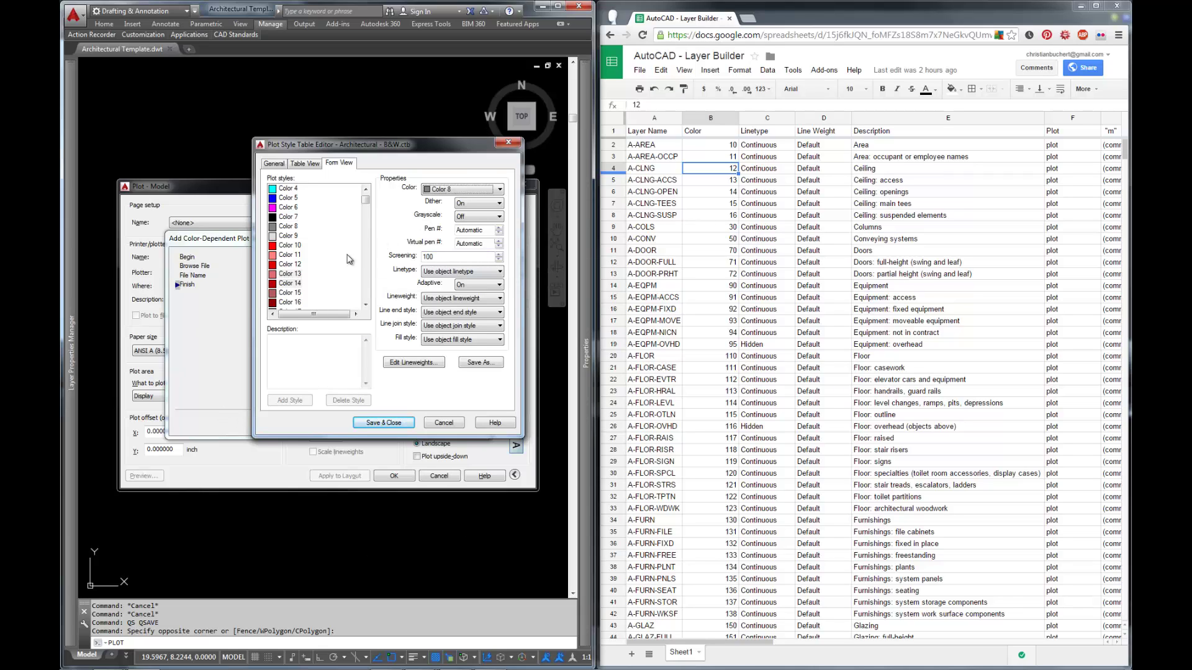
click(745, 301)
Step: Save the plot style edits, finish the Architectural - B&W table wizard, and check the assigned table
scroll(745, 302, down, 15)
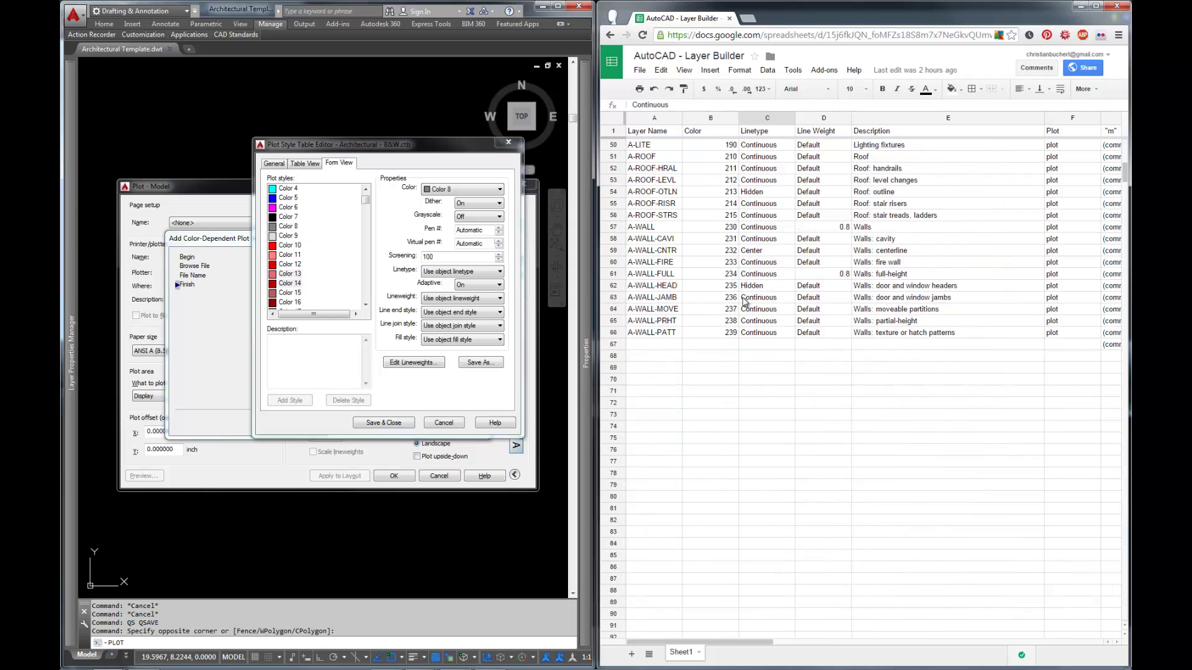
scroll(745, 303, up, 15)
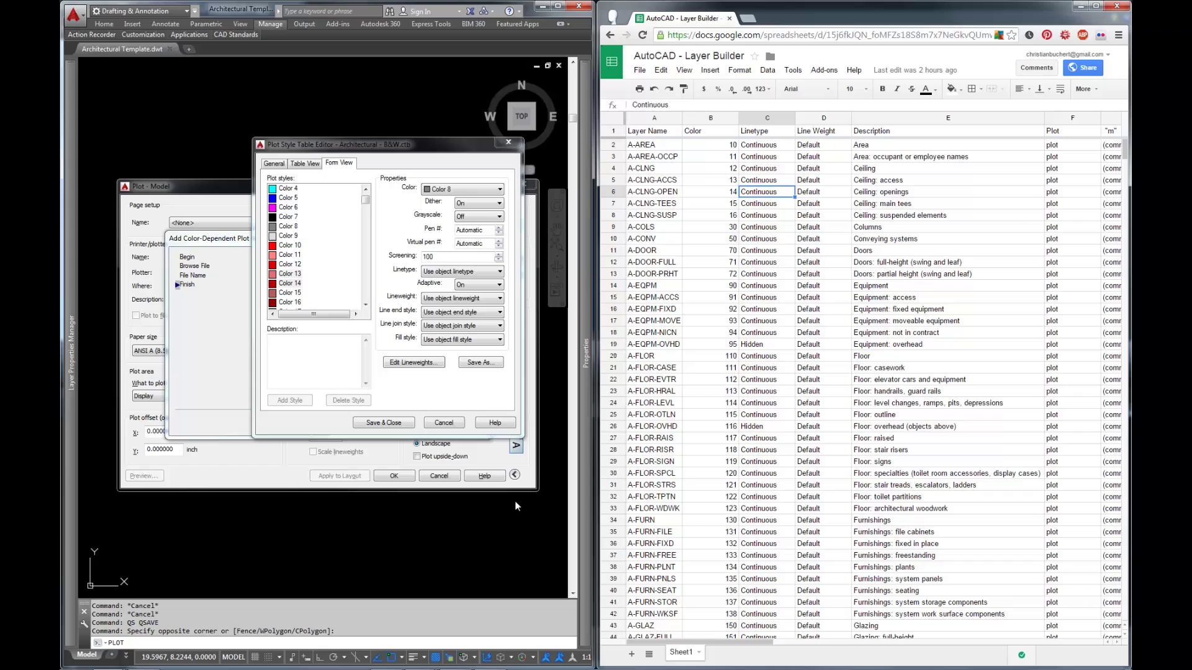
click(374, 423)
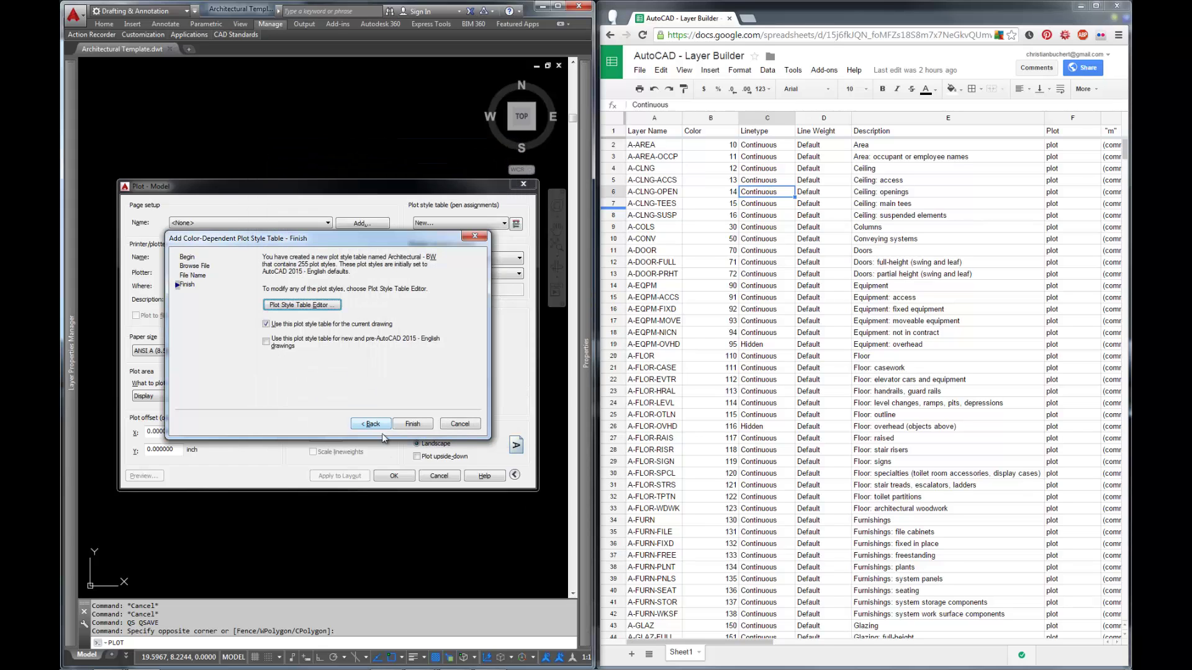
click(412, 424)
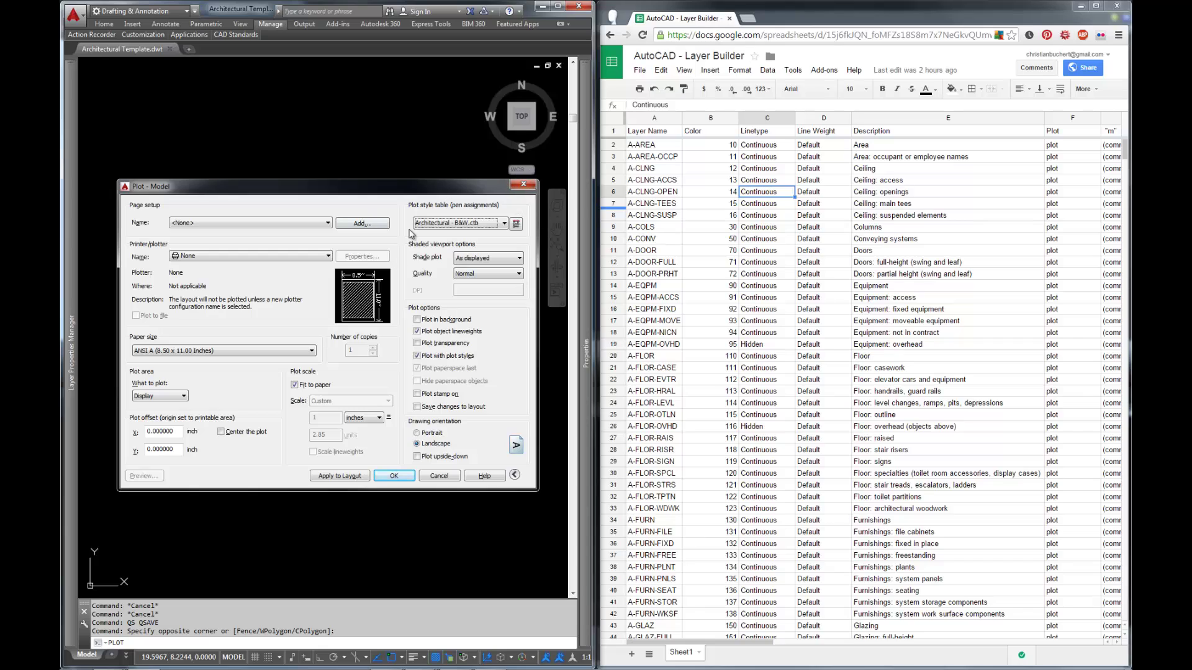
click(407, 193)
Step: Cancel the Plot dialog and scroll the Layer Properties Manager through all 67 layers' plot styles
click(439, 476)
mouse_move(71, 354)
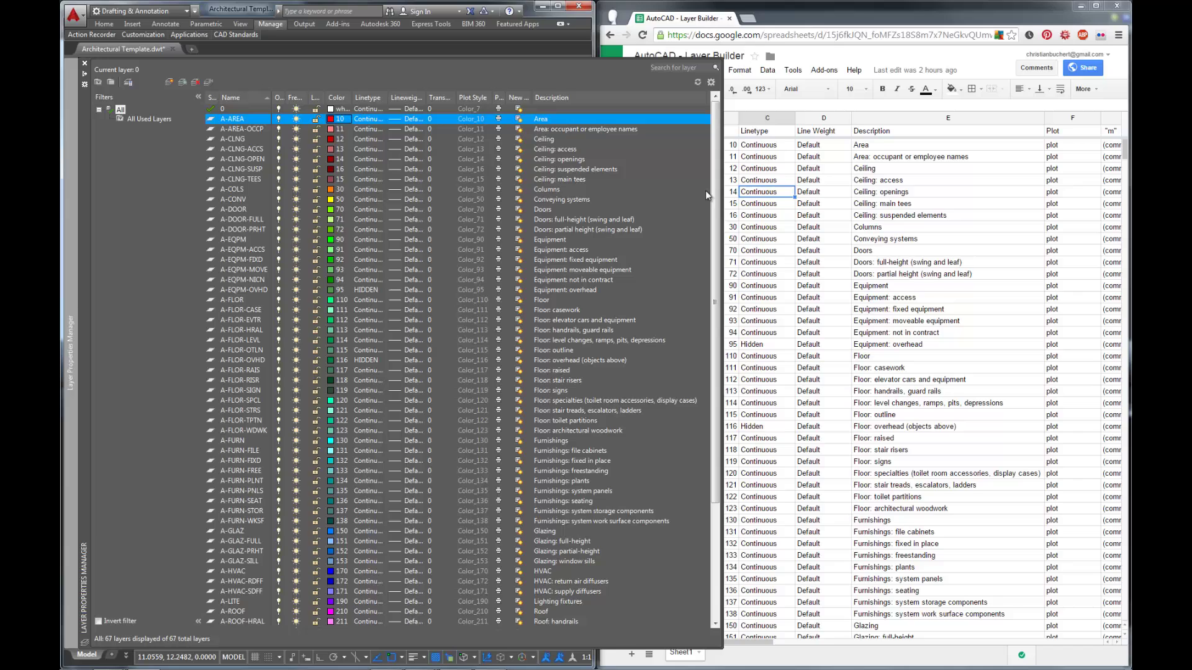
scroll(705, 360, down, 5)
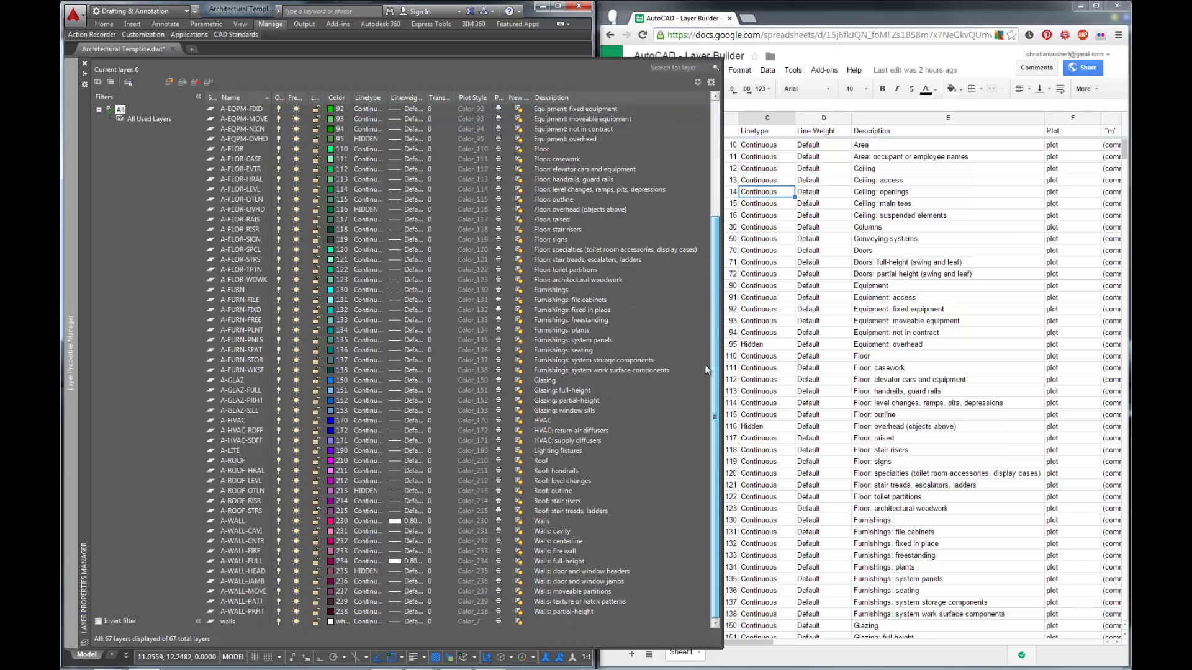